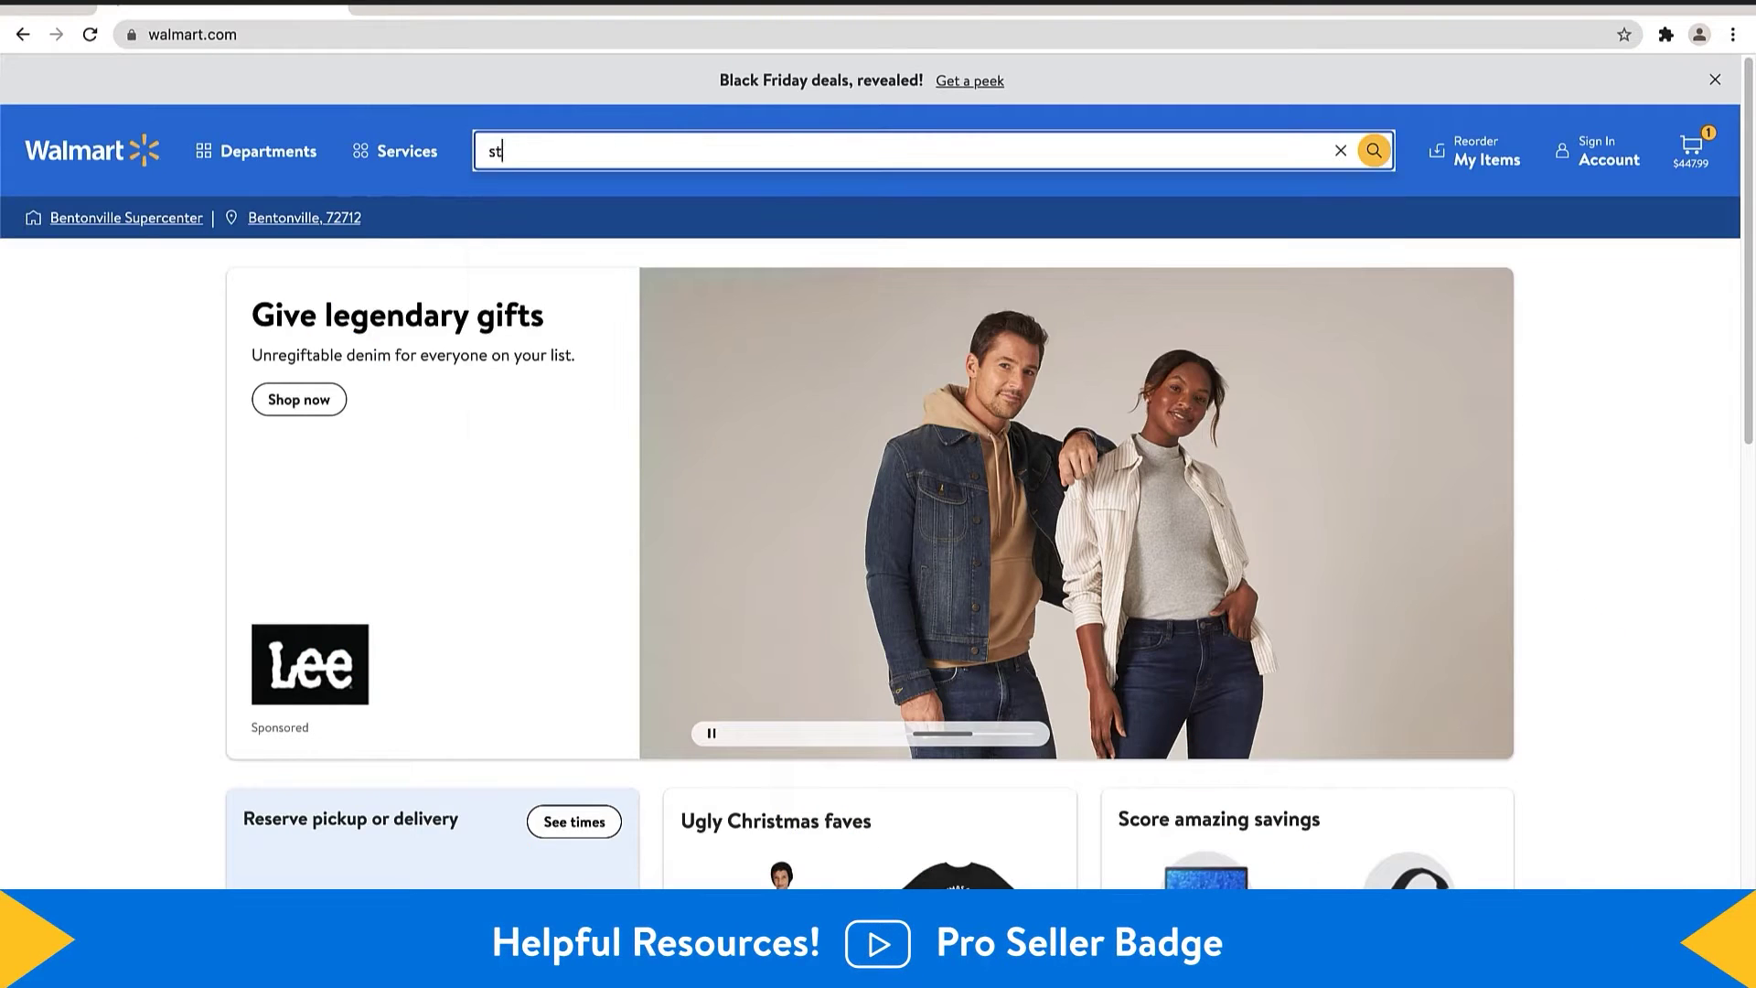
Search Walmart.com for 'stroller' and open the VEVOR 2 in 1 stroller listing from the results.
text(roller)
key(Return)
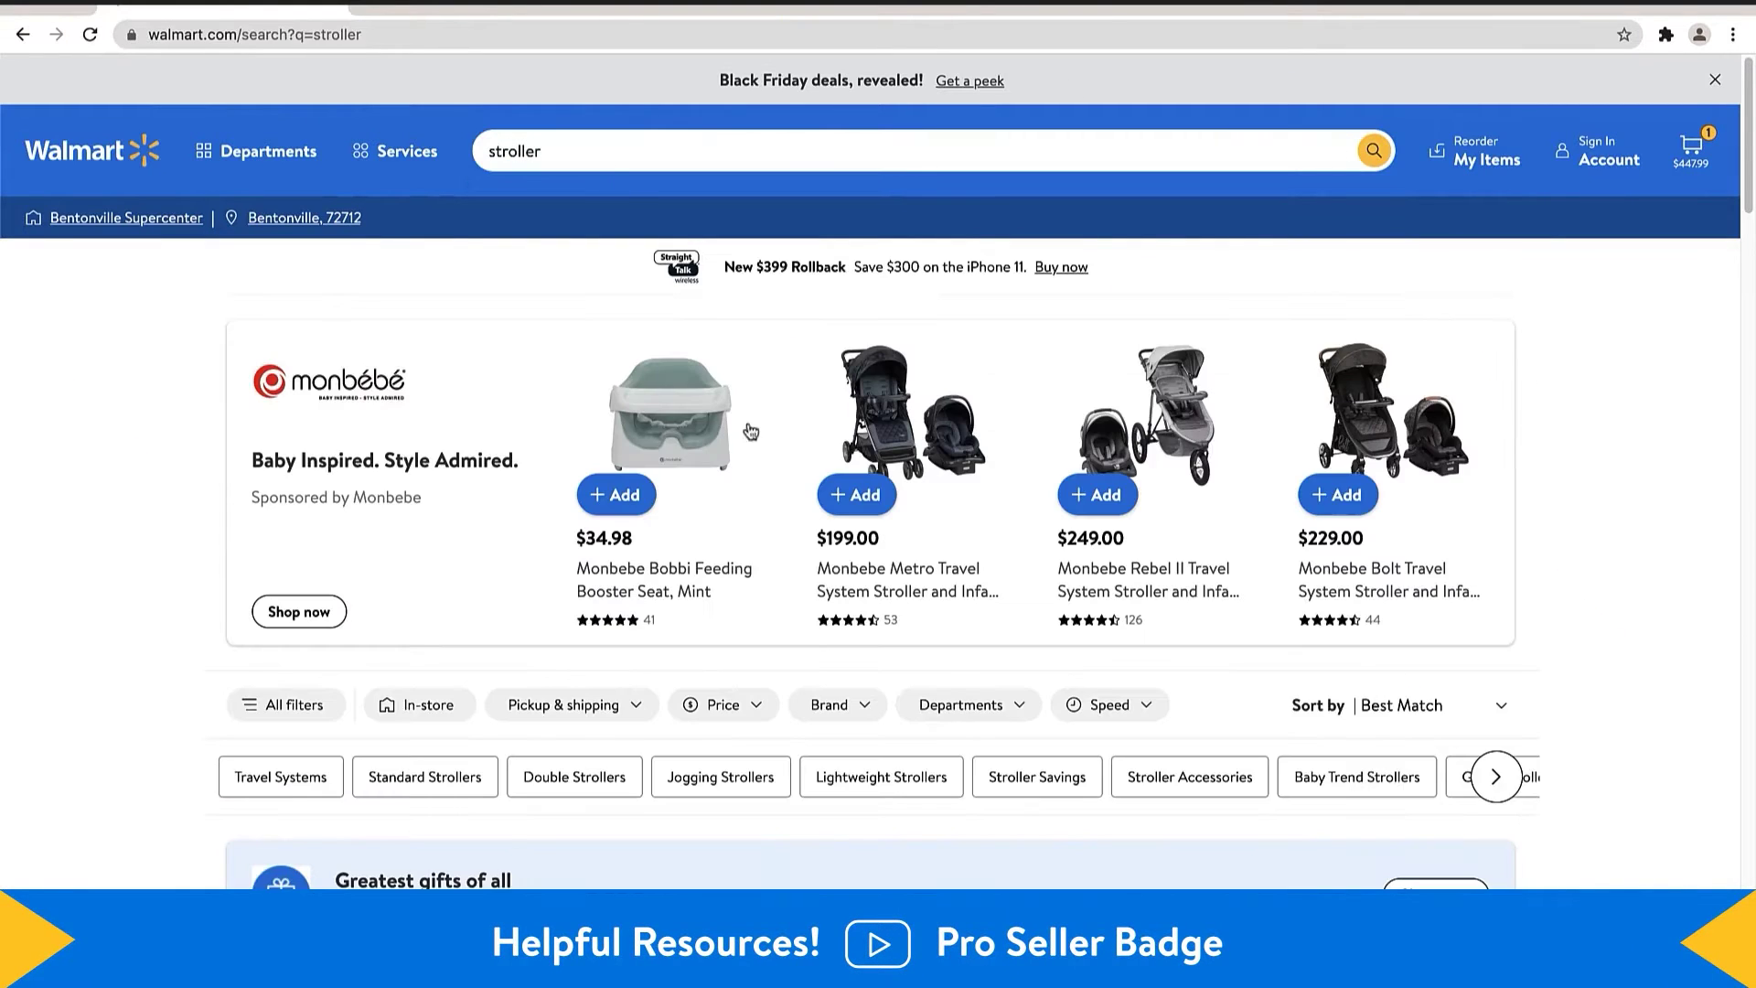
scroll(752, 498, down, 12)
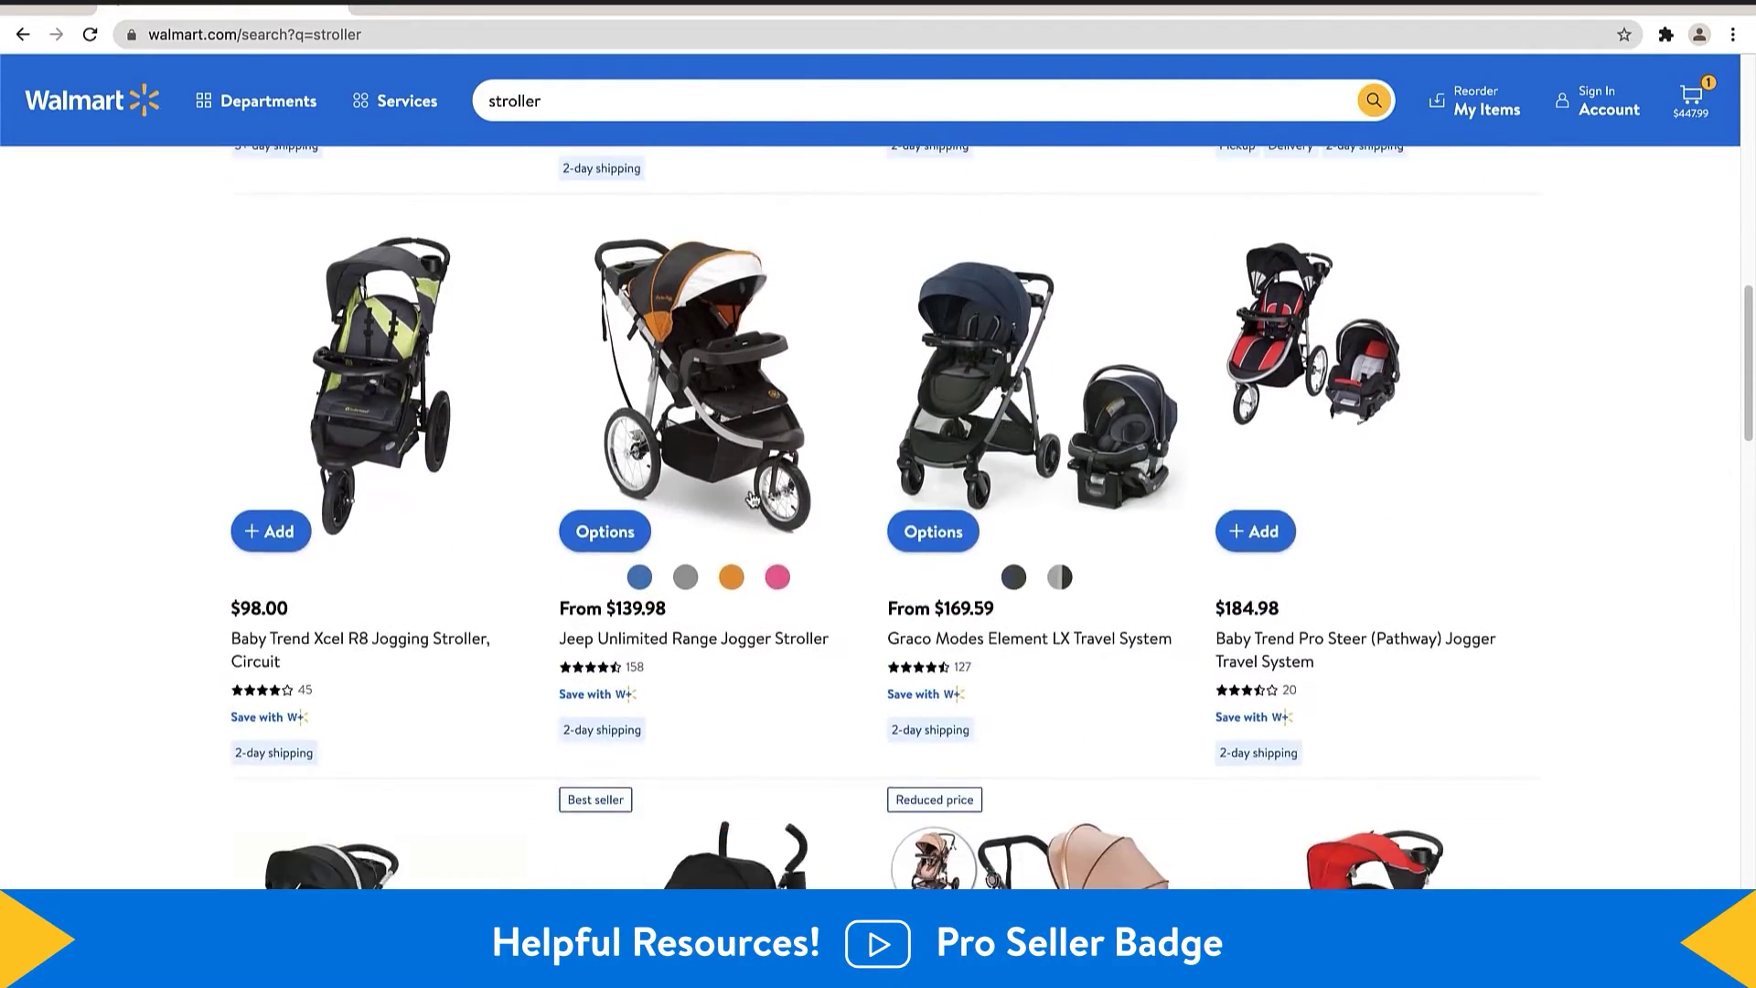
scroll(752, 498, down, 5)
click(1074, 440)
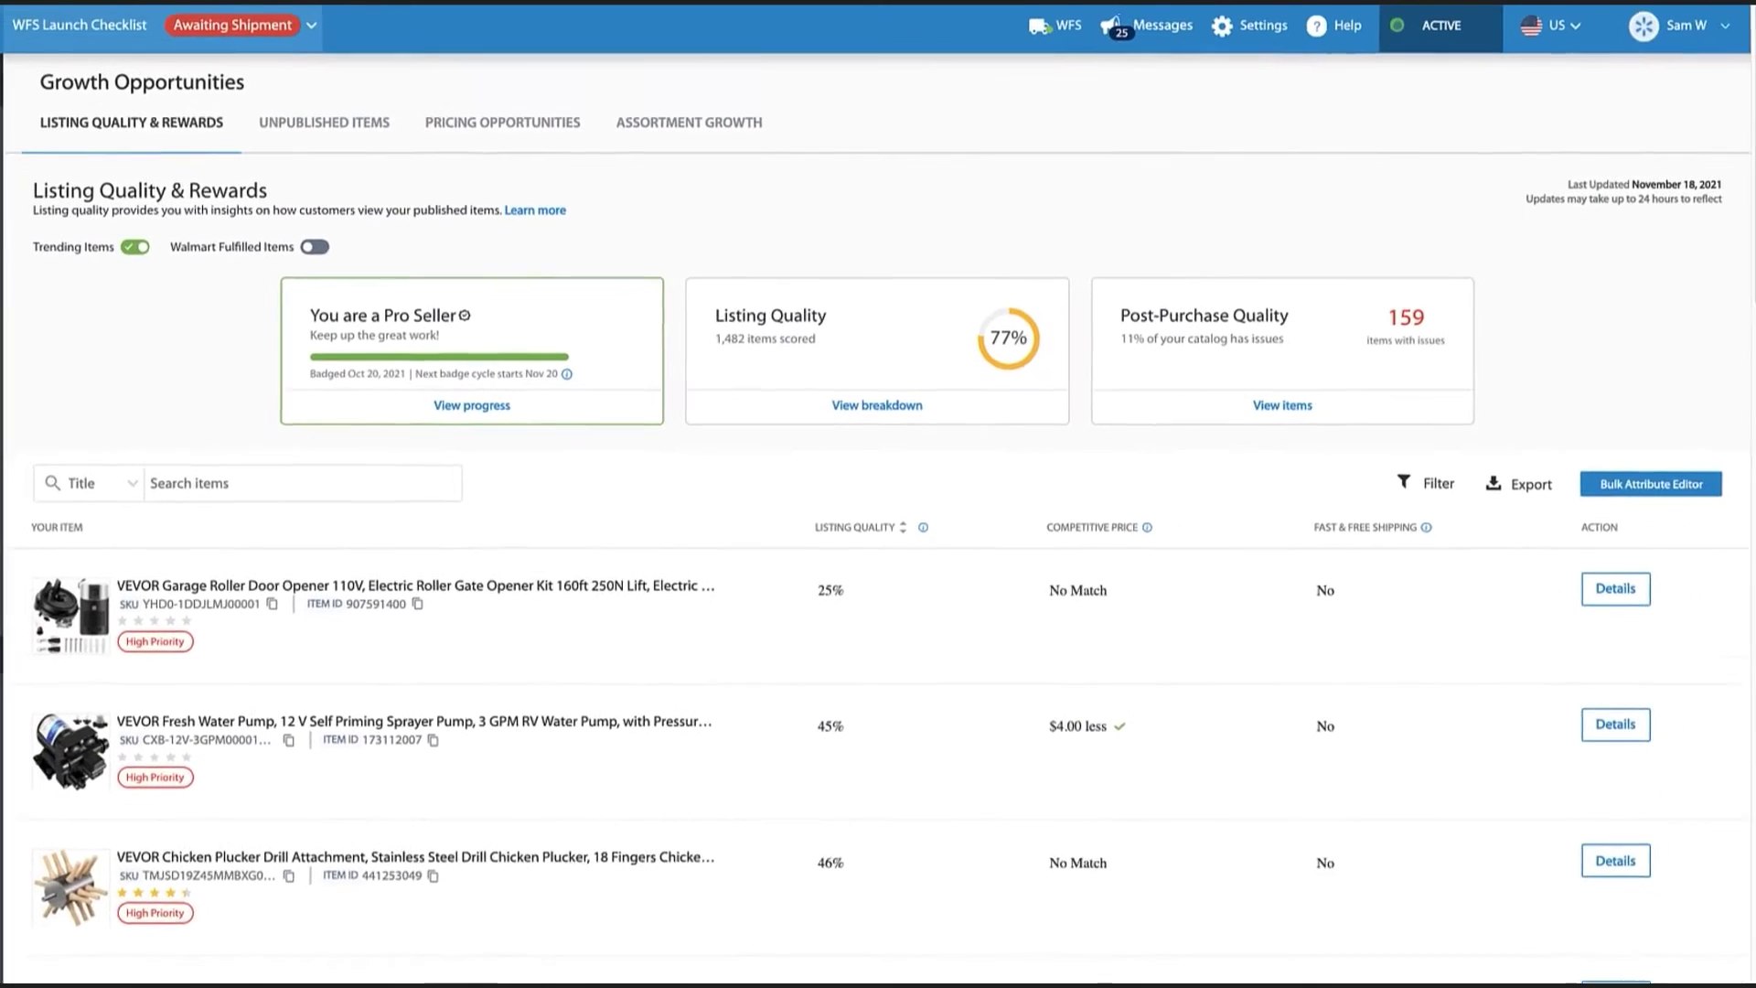
Show the Title/SKU/Item ID search choices, then bring up the Filters panel for the item list.
click(137, 485)
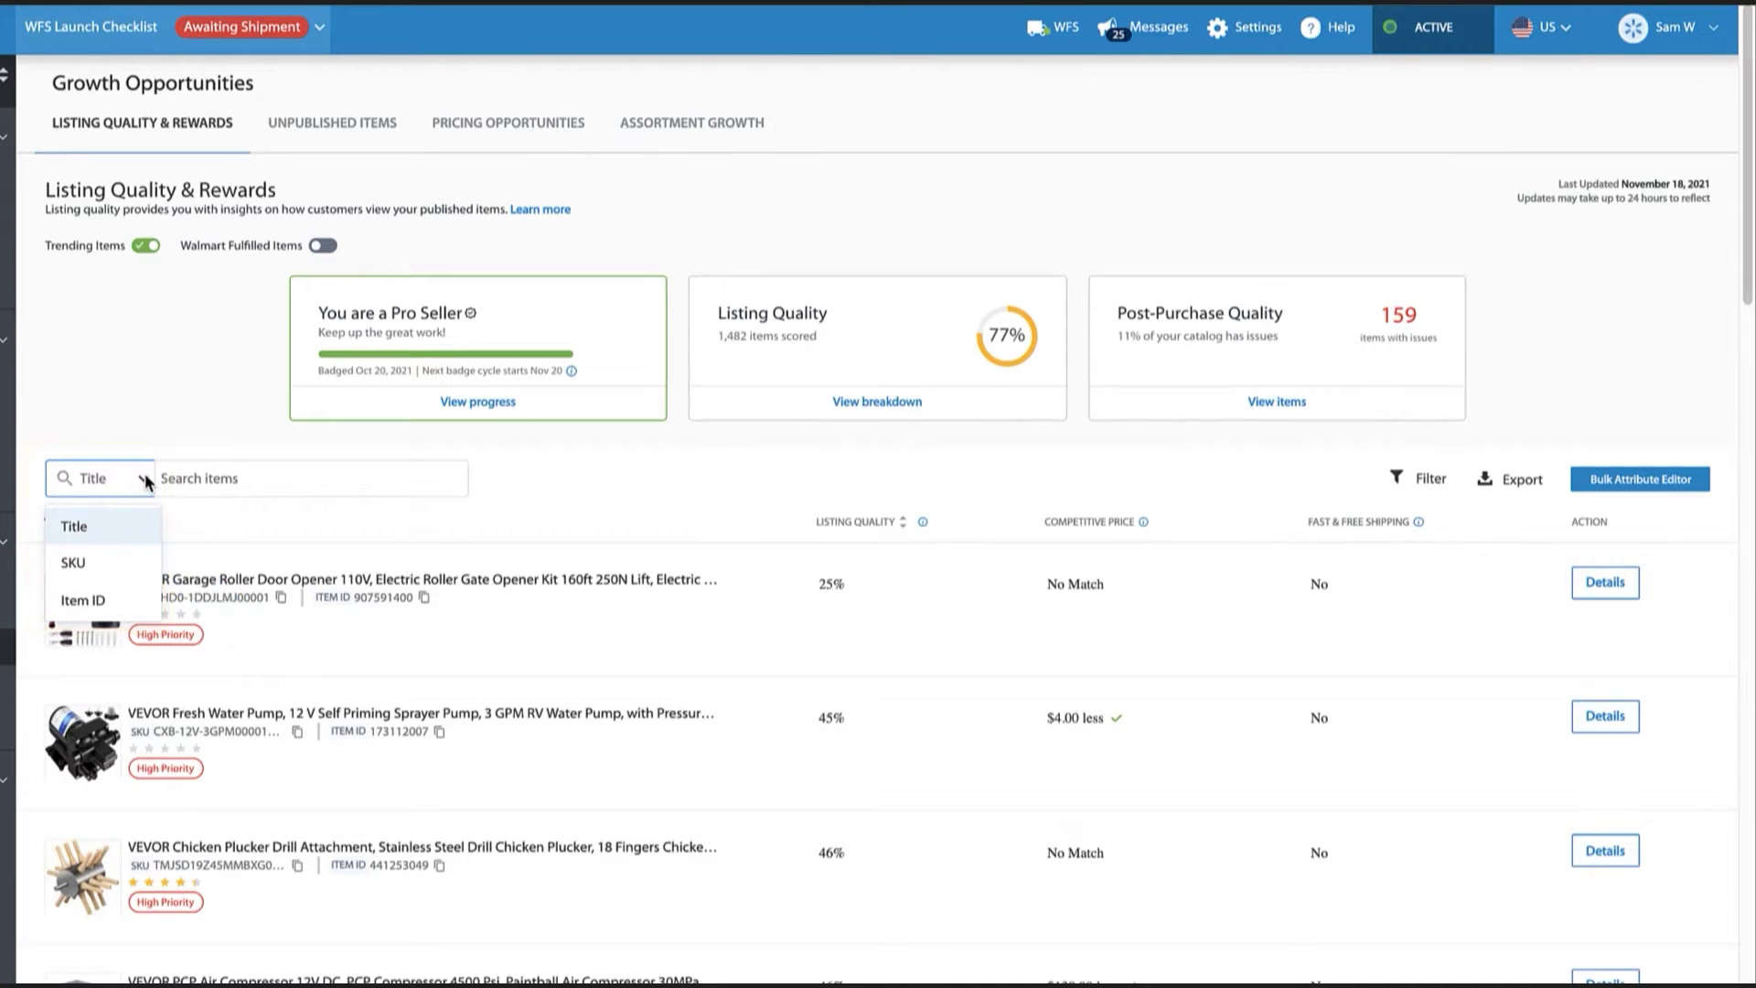
click(1446, 494)
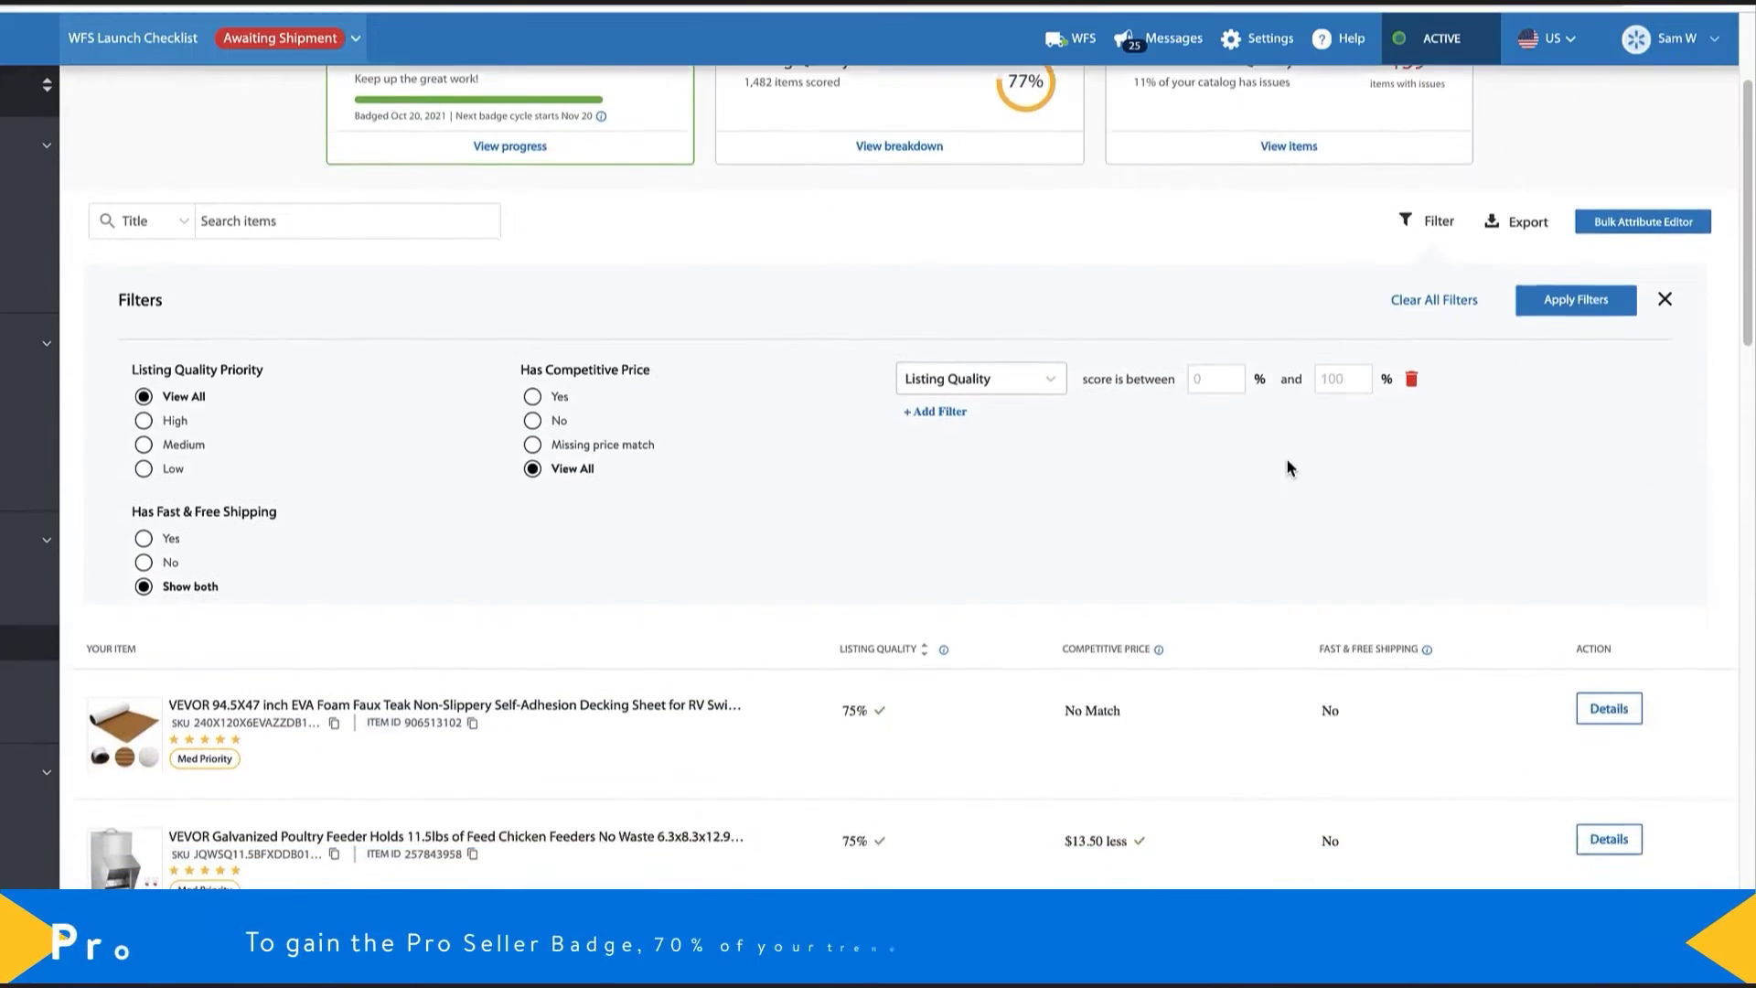
Open Details for the VEVOR Galvanized Poultry Feeder row in the item list.
scroll(1287, 462, down, 2)
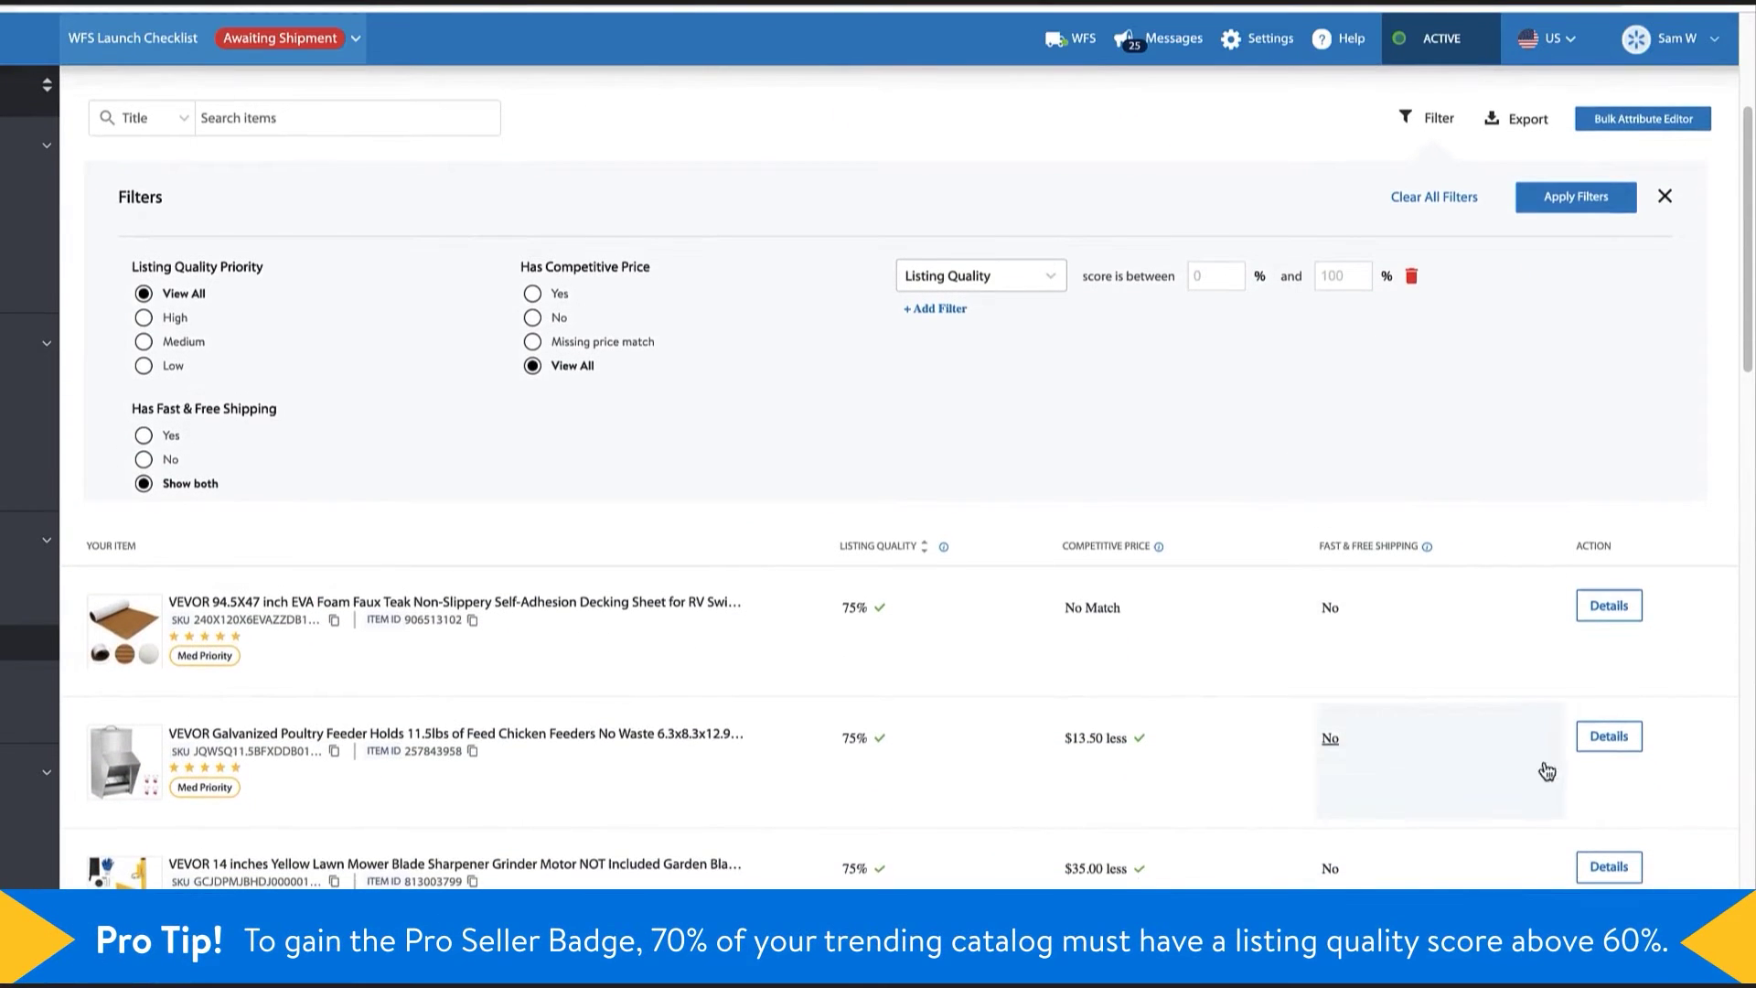
click(1609, 737)
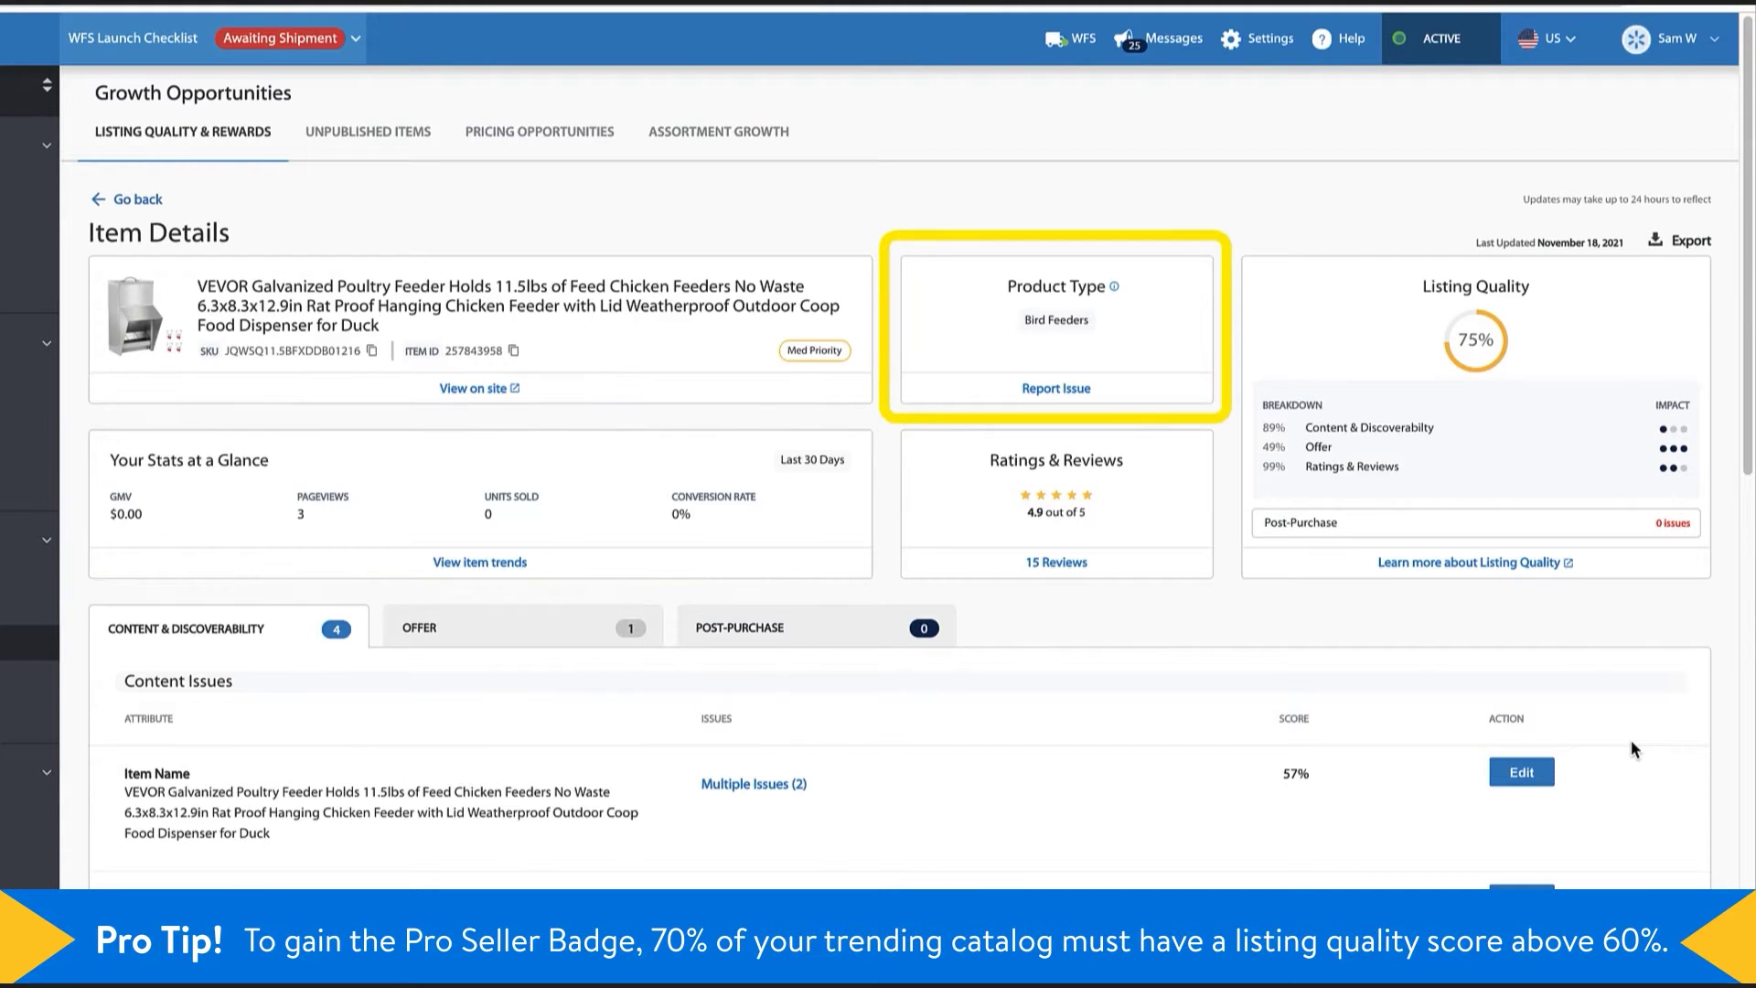
click(1080, 390)
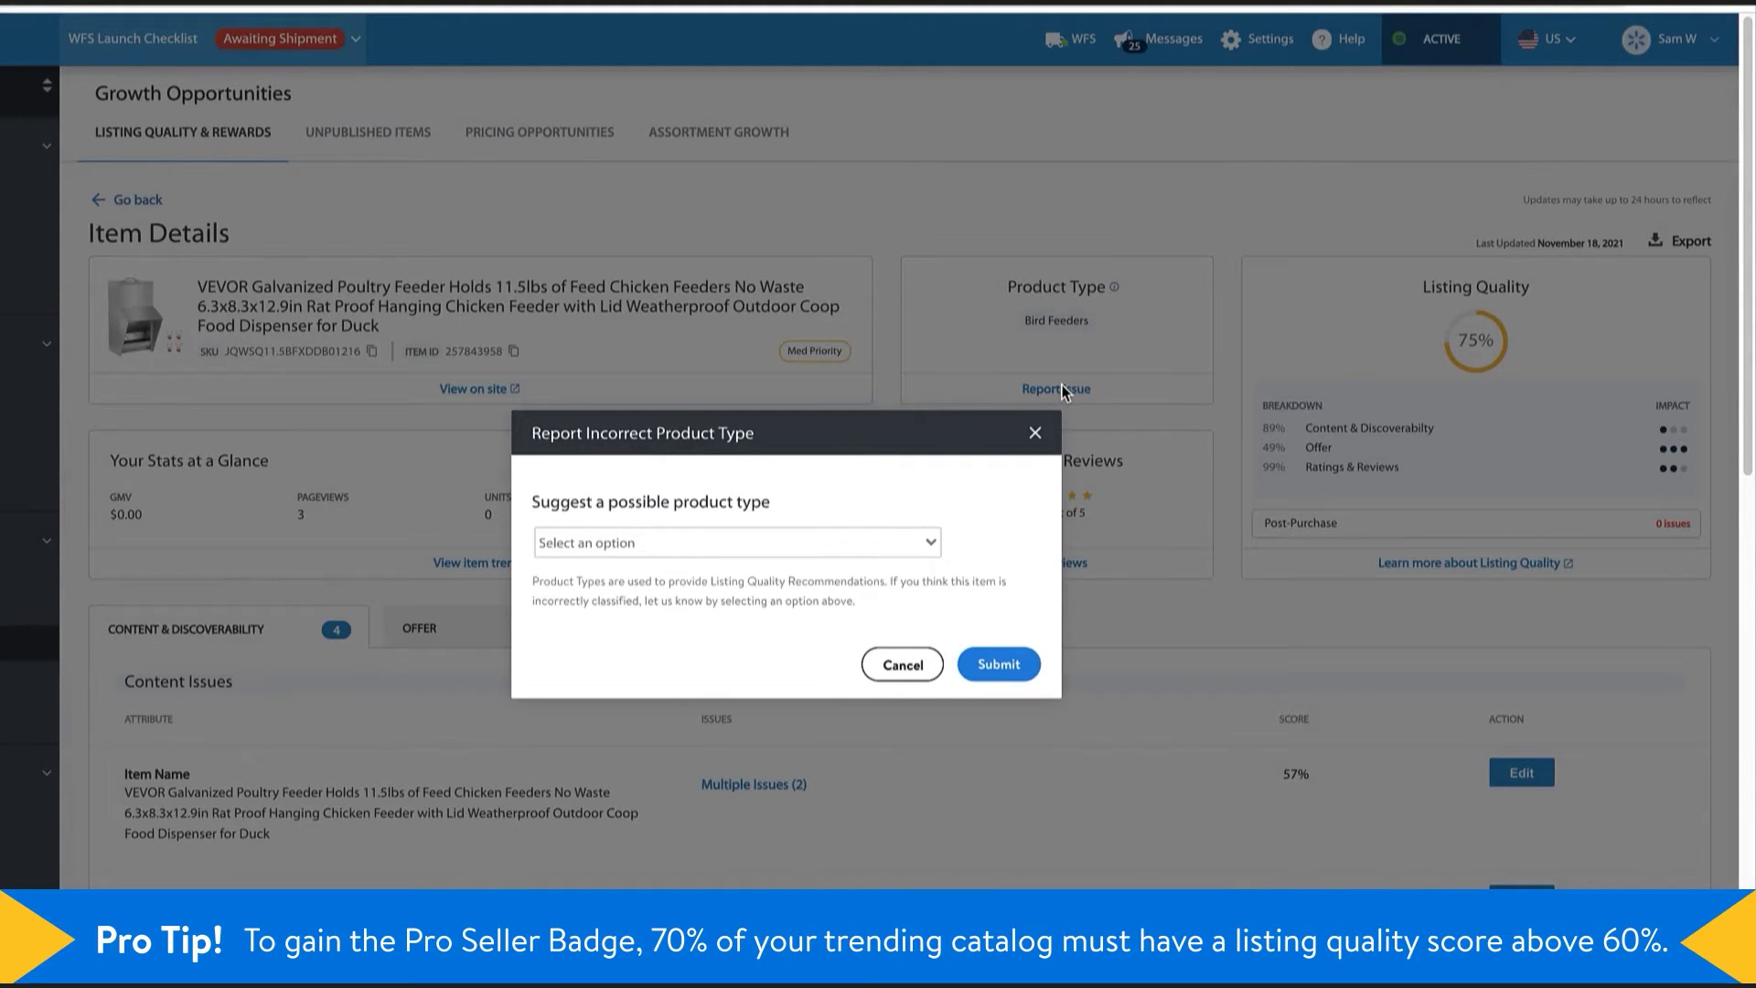
click(1035, 432)
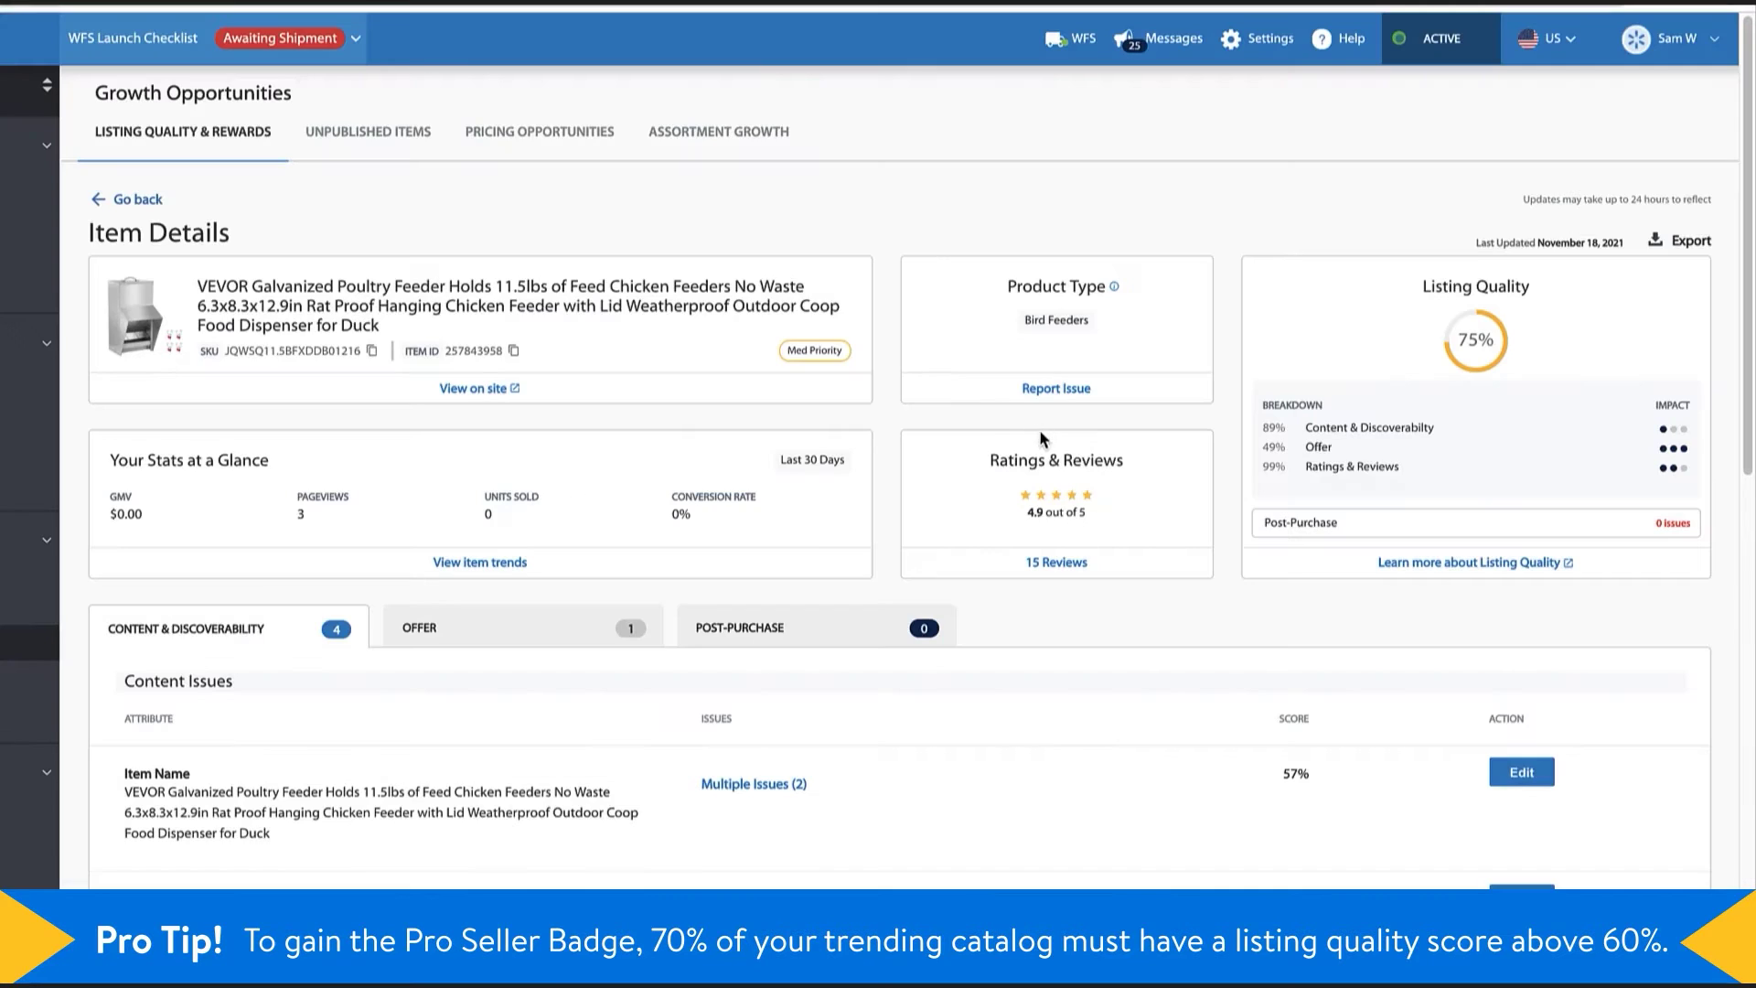
click(1061, 563)
click(1212, 362)
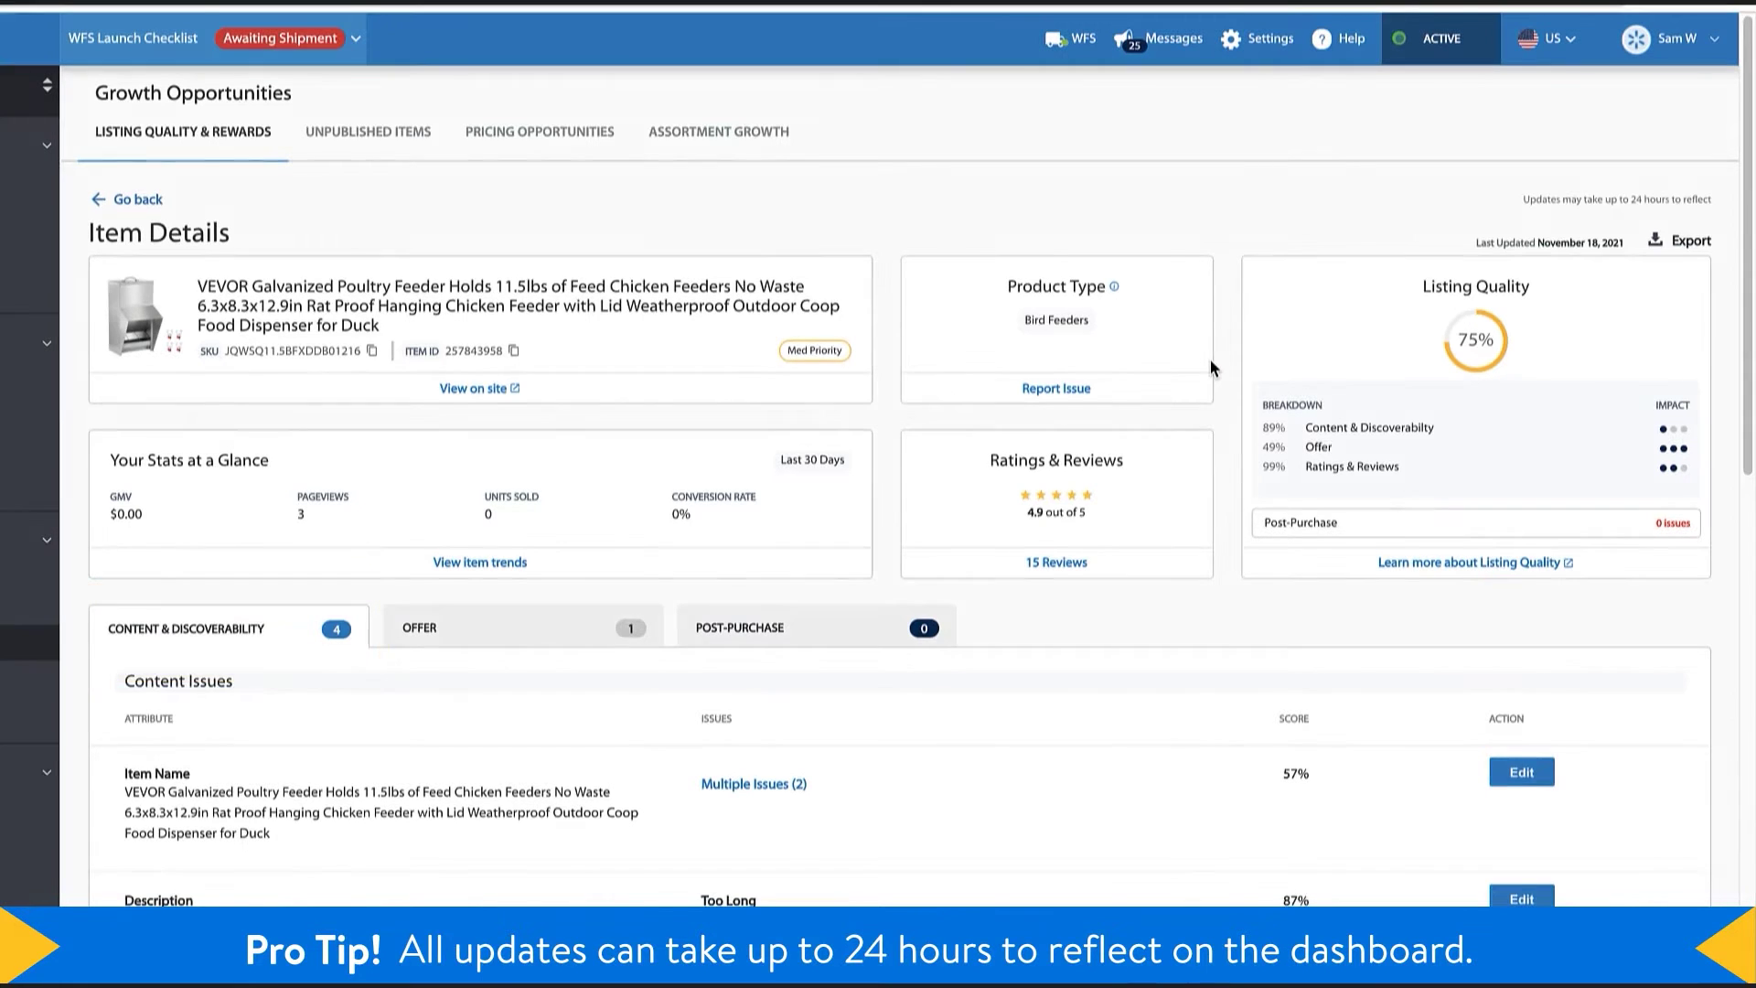
Expand the image Issue (1) and the item name's Multiple Issues (2) to review them.
scroll(1210, 366, down, 5)
scroll(1210, 368, down, 3)
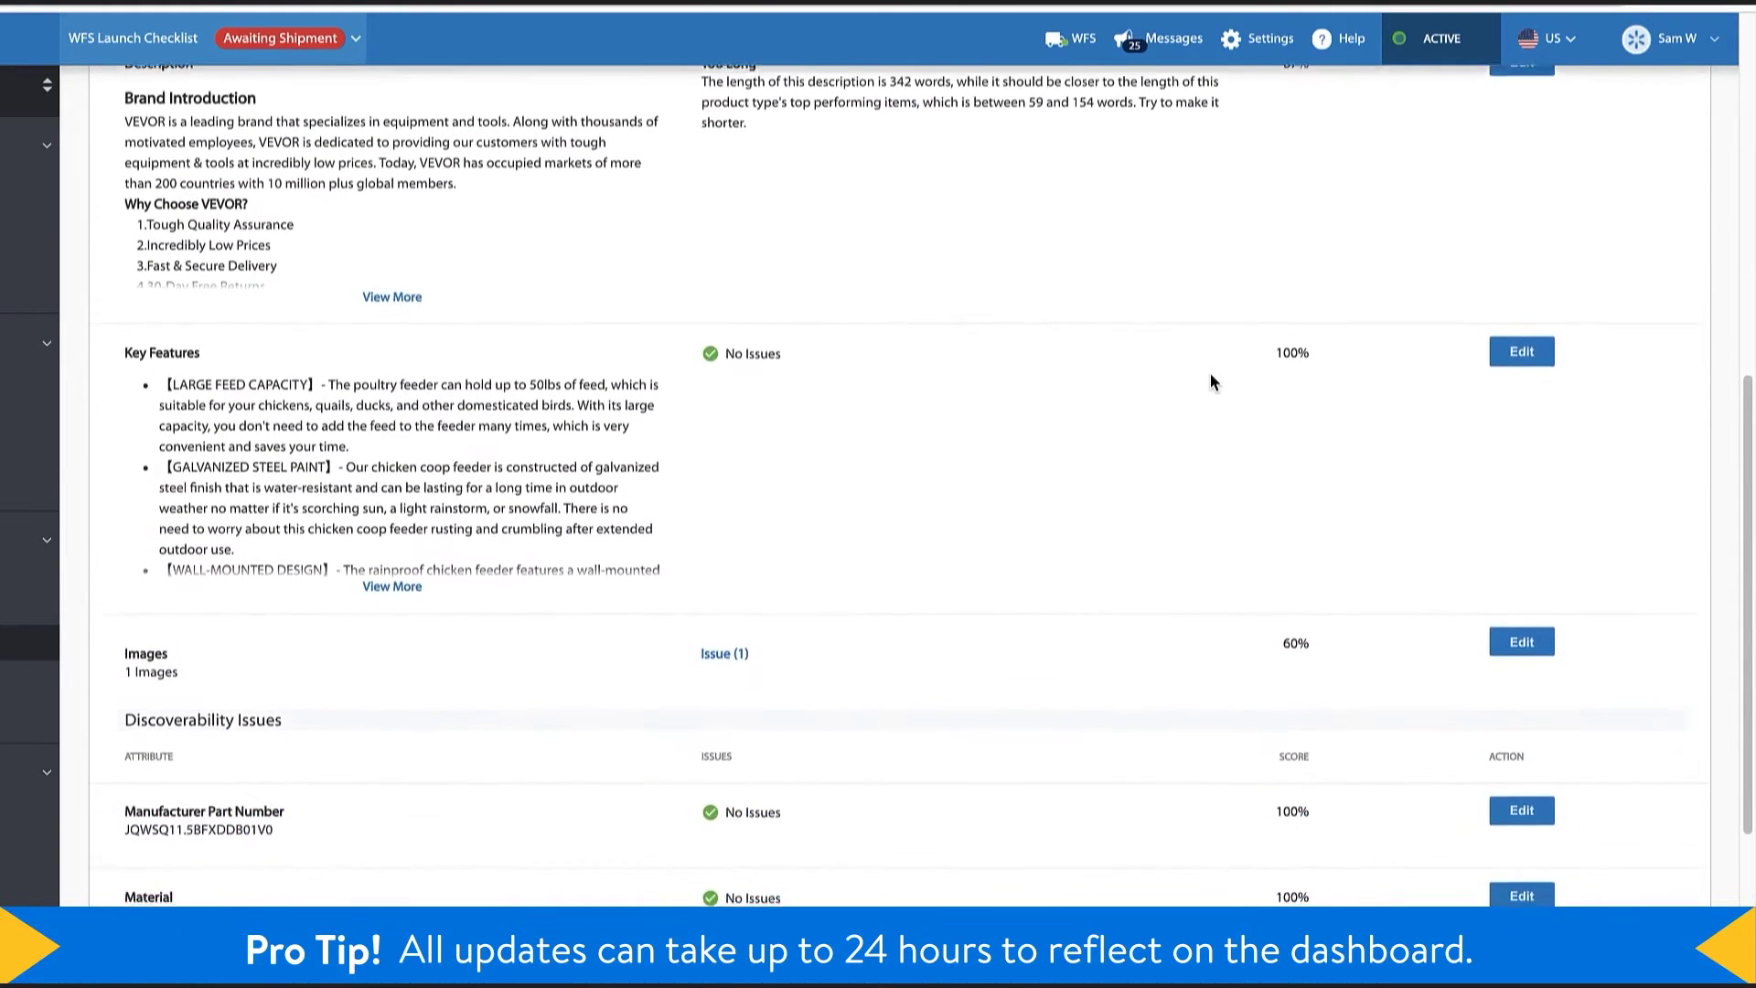
scroll(1211, 375, down, 1)
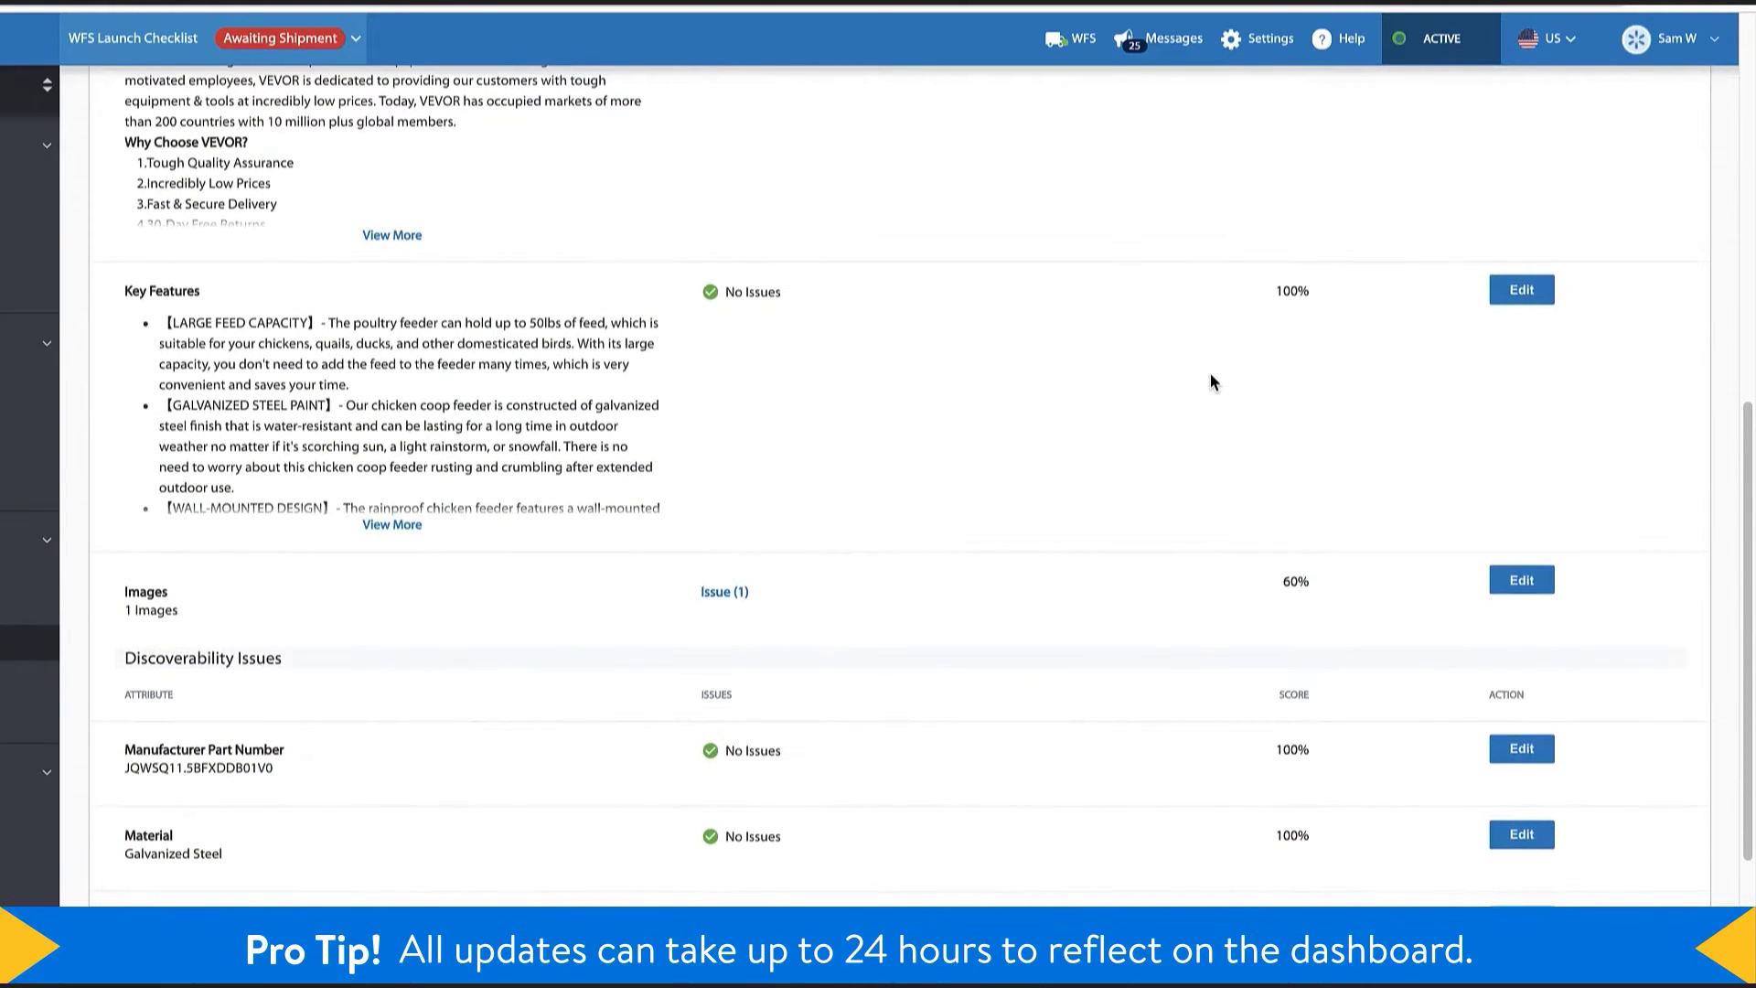
click(726, 592)
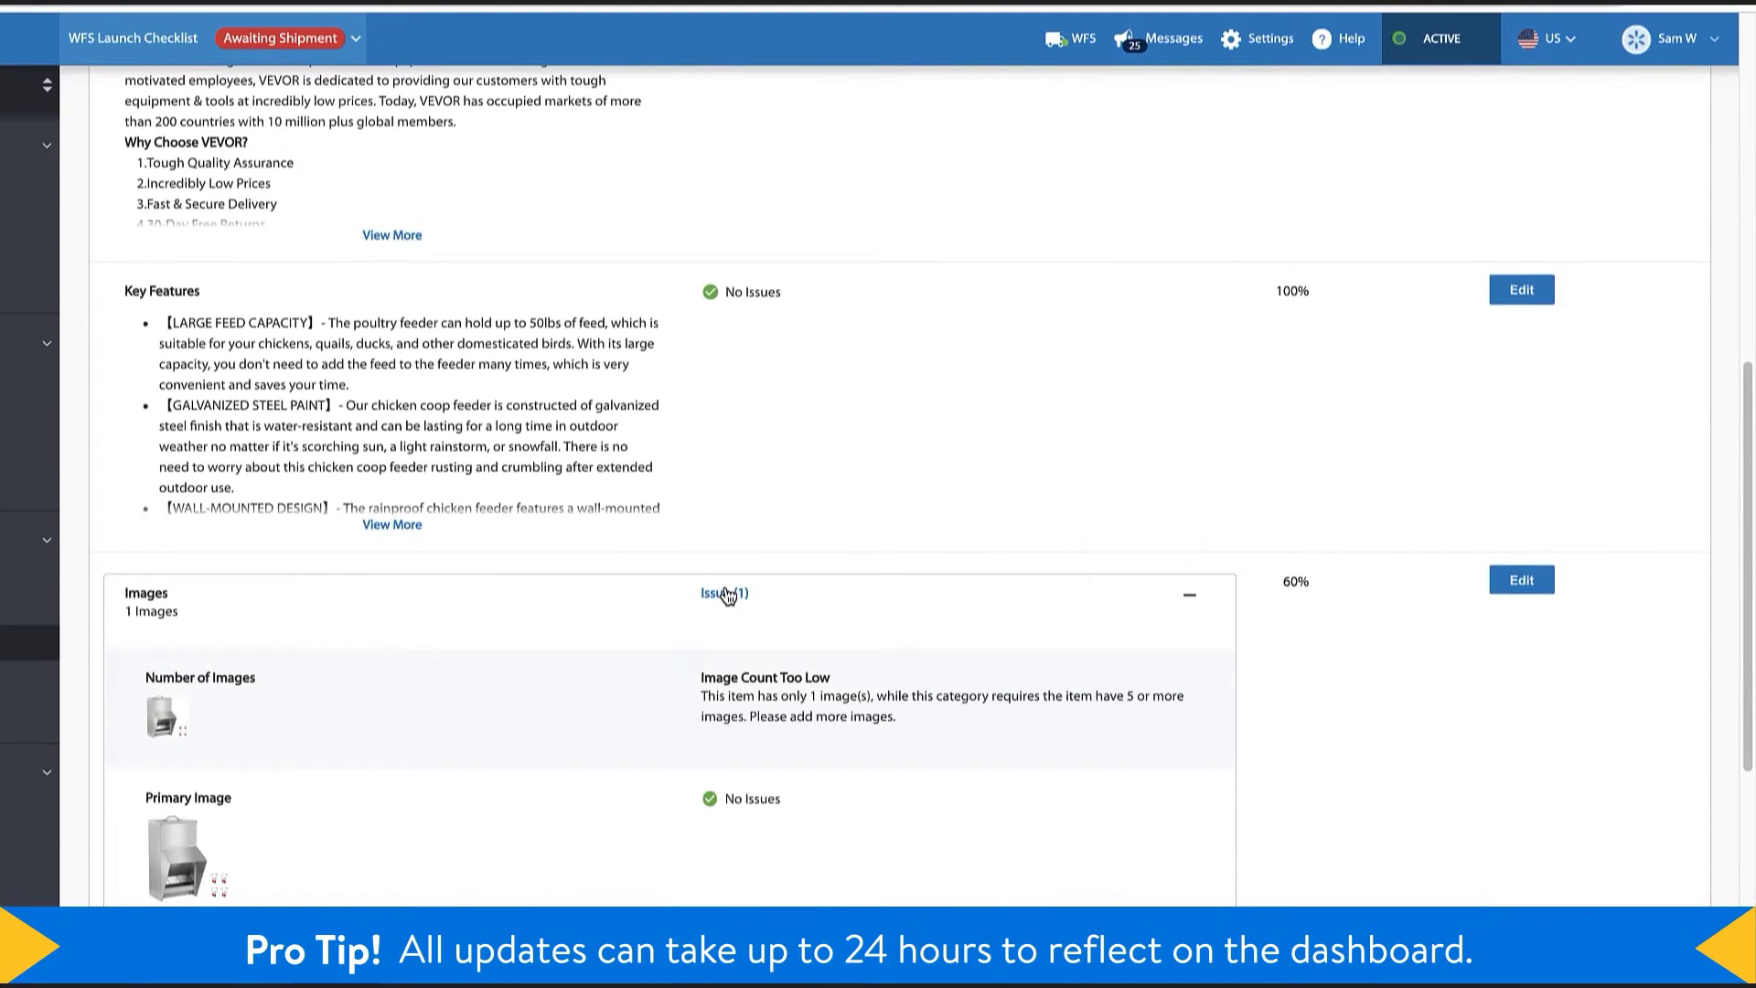
scroll(728, 595, up, 5)
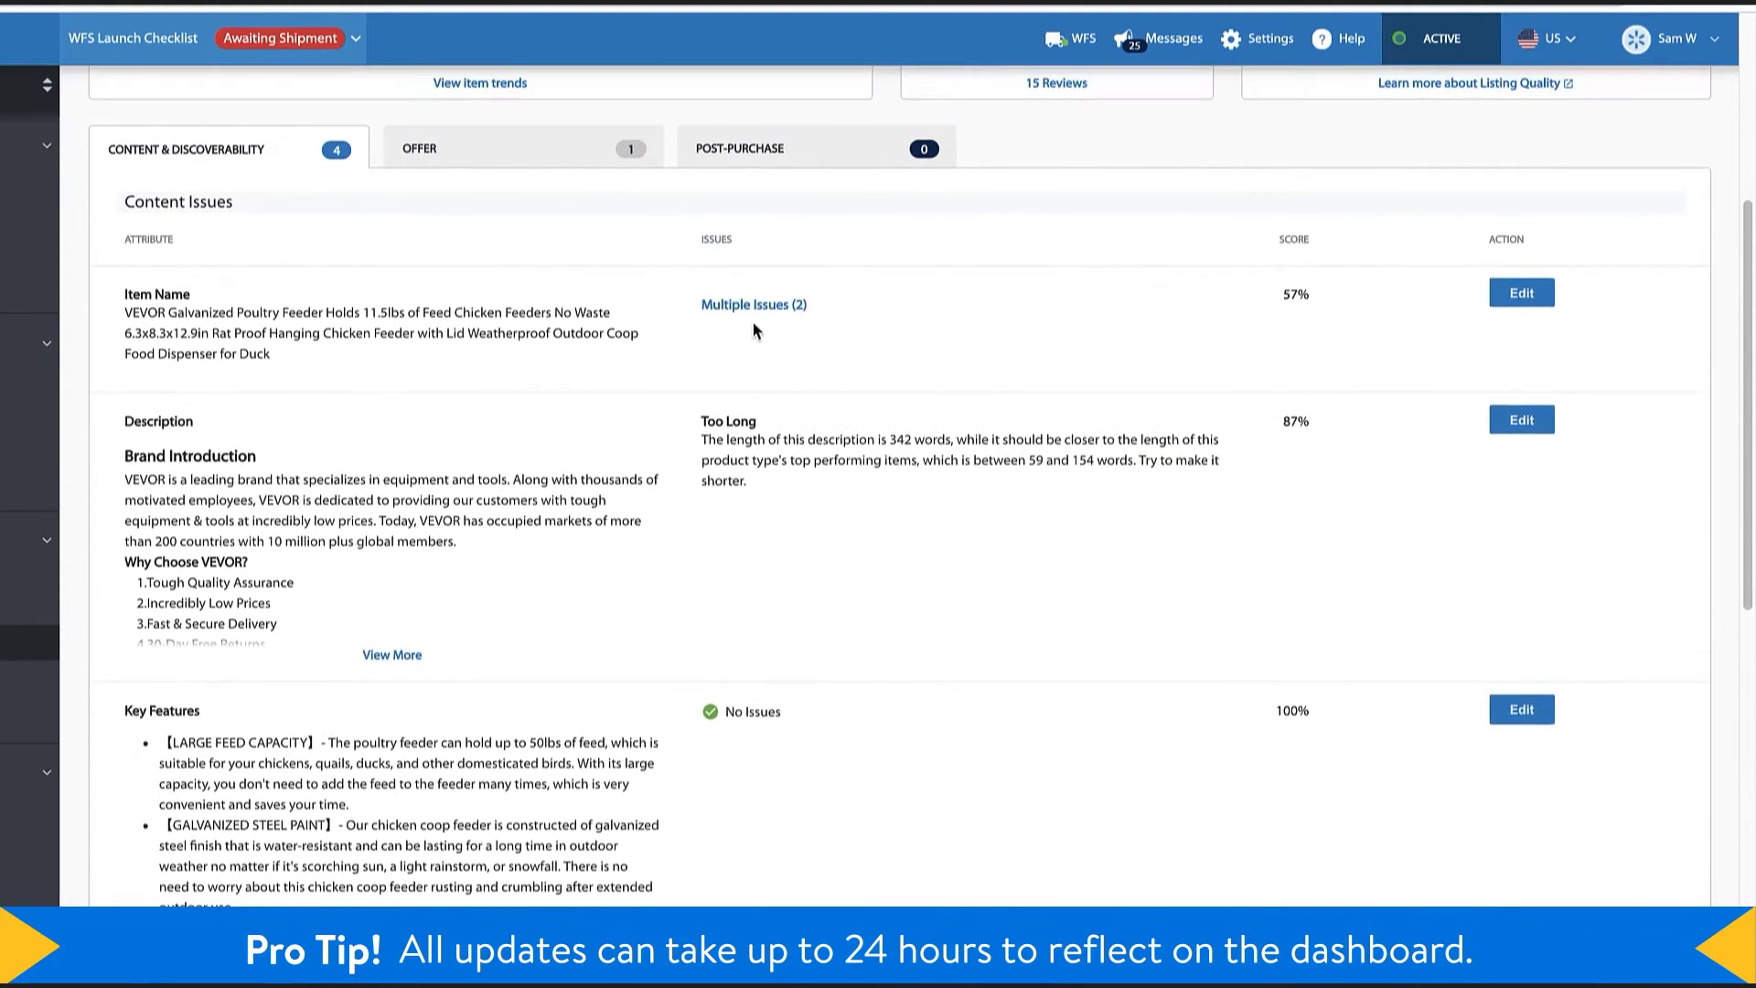
click(764, 308)
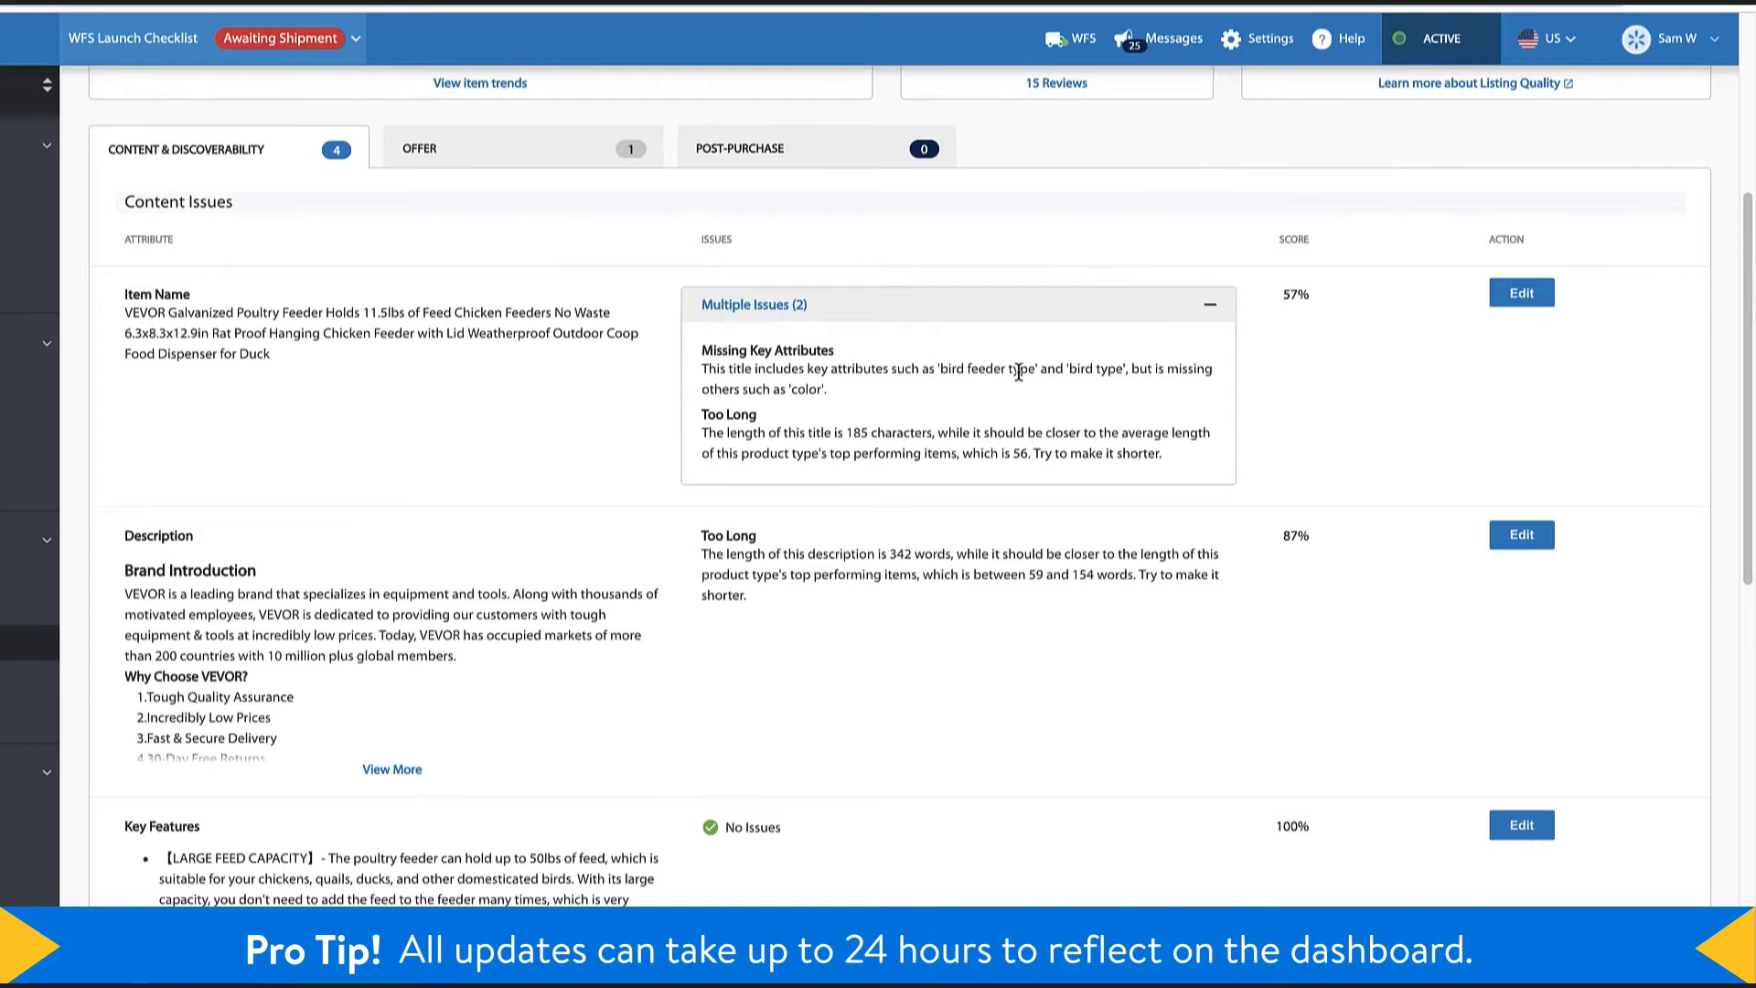
Edit the listing content and set Price Per Unit to 1 with unit Inch.
click(1521, 293)
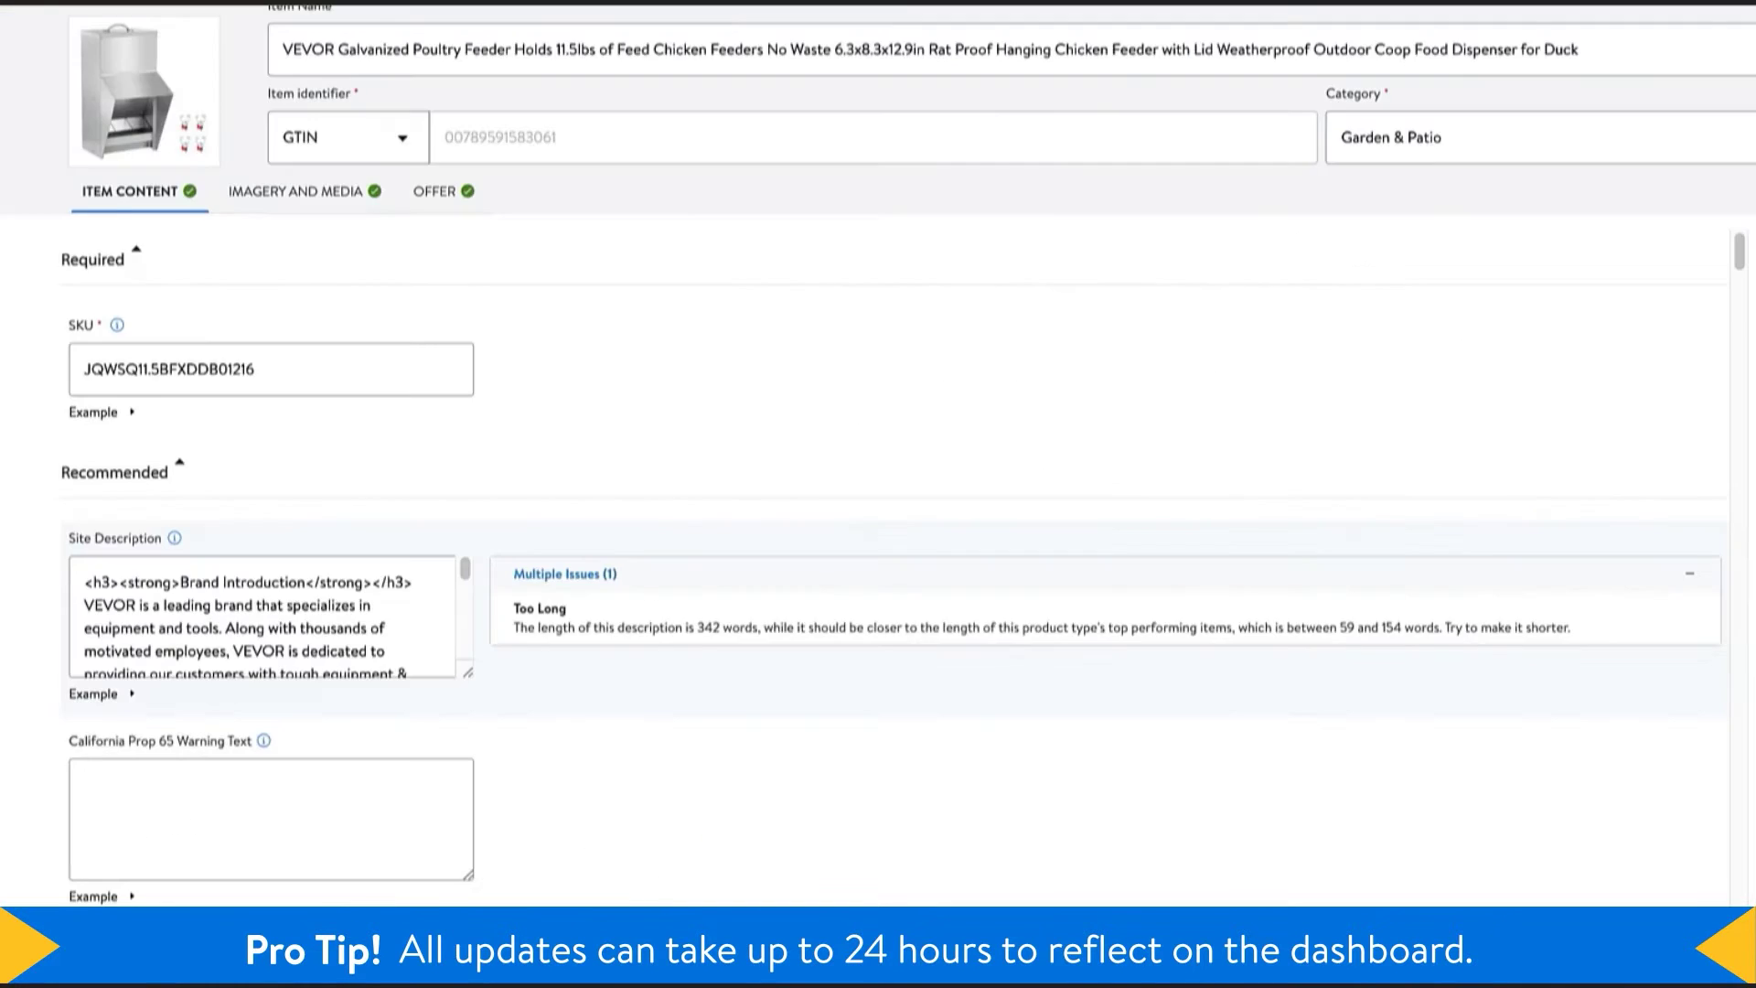
scroll(807, 901, down, 5)
scroll(807, 901, down, 3)
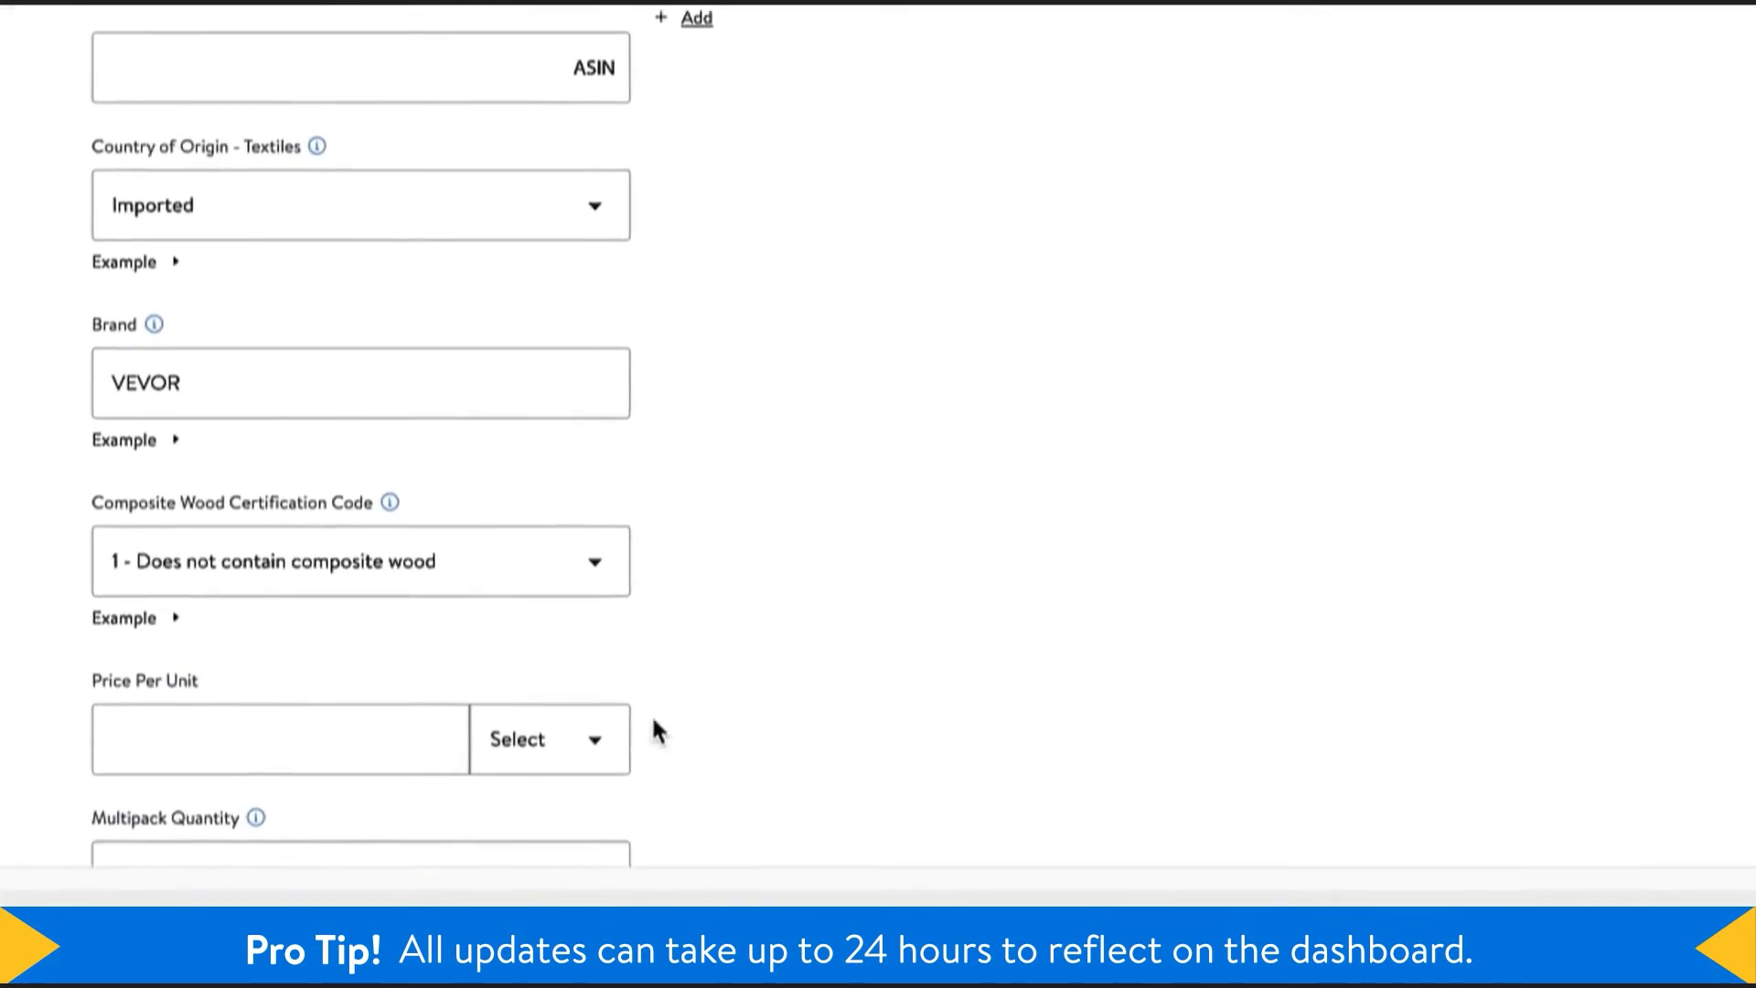
click(639, 701)
click(593, 880)
click(212, 698)
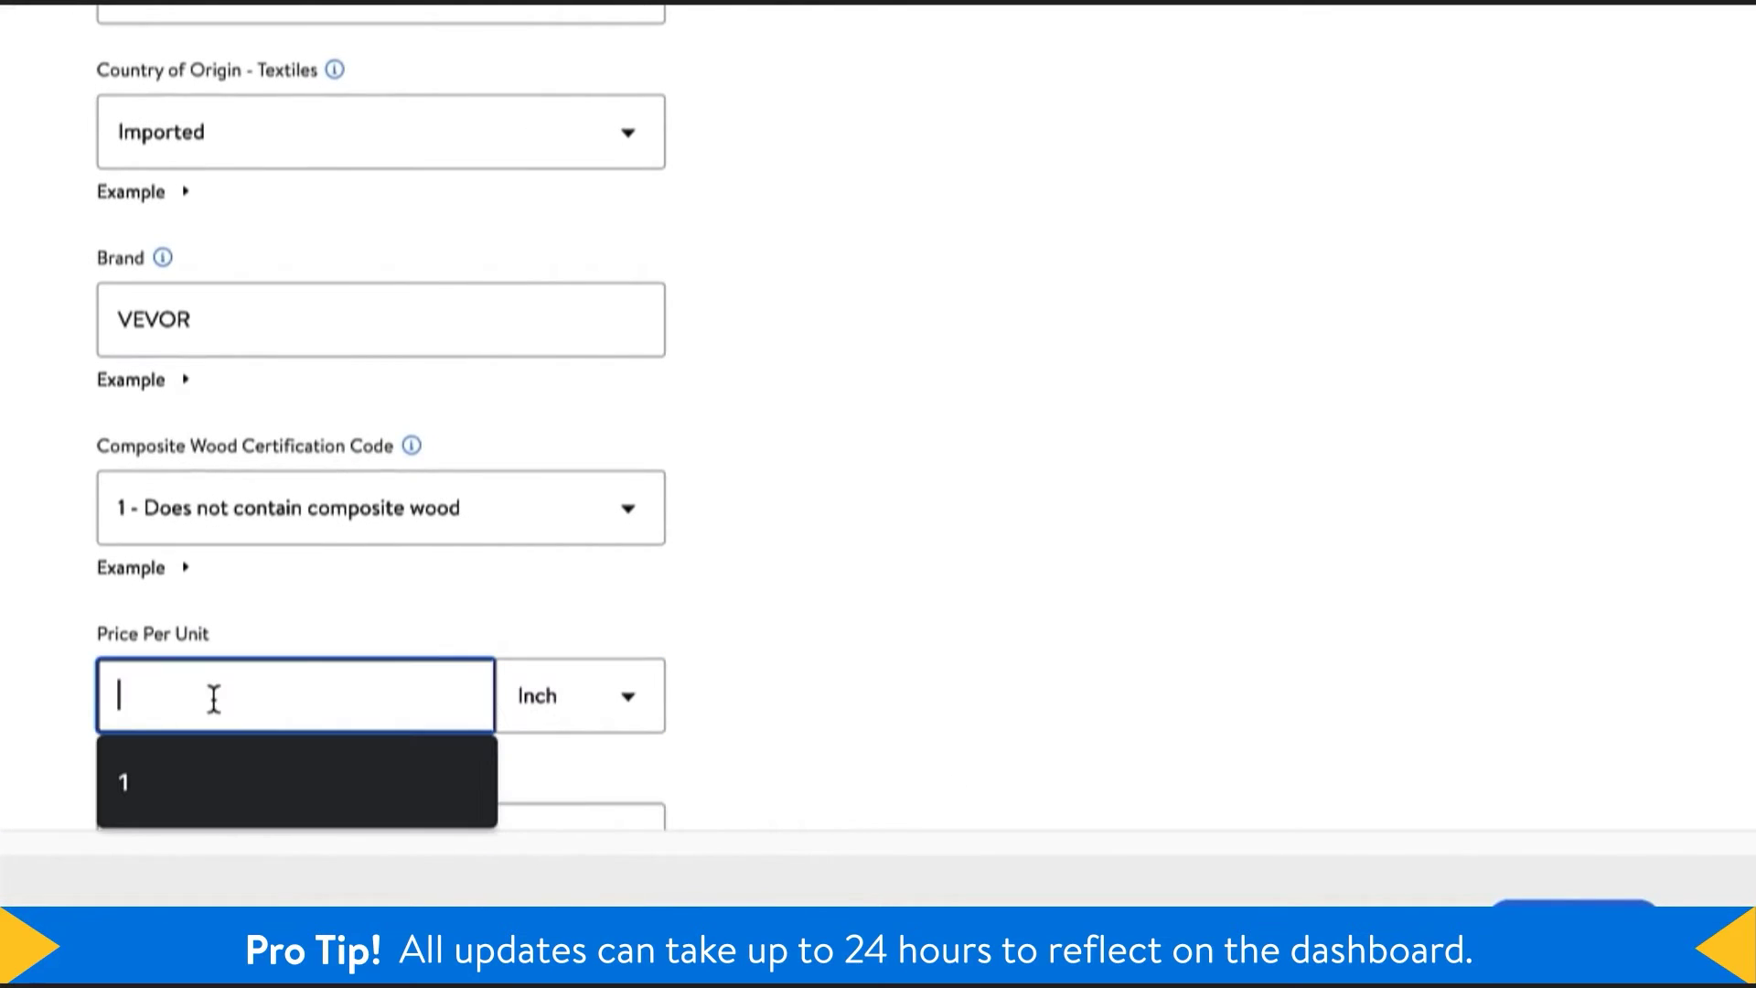
click(161, 779)
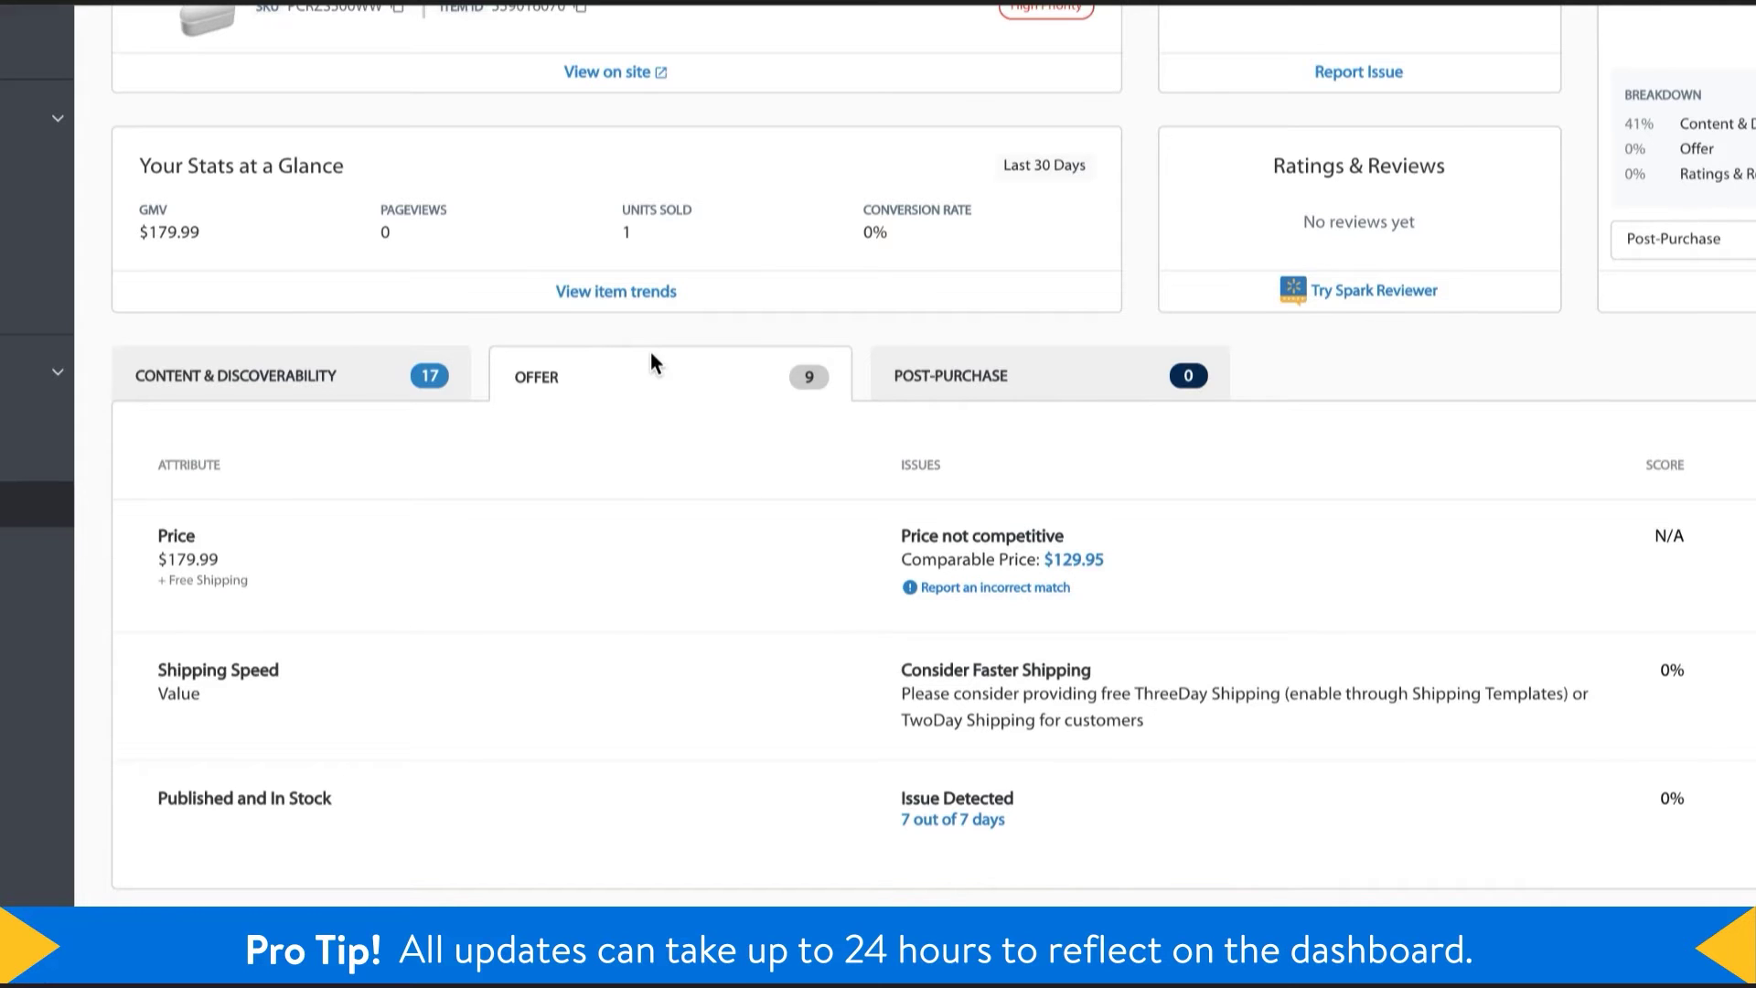
Check the item's last-7-days stock status, then view its Post-Purchase quality issues.
scroll(656, 448, down, 1)
click(953, 712)
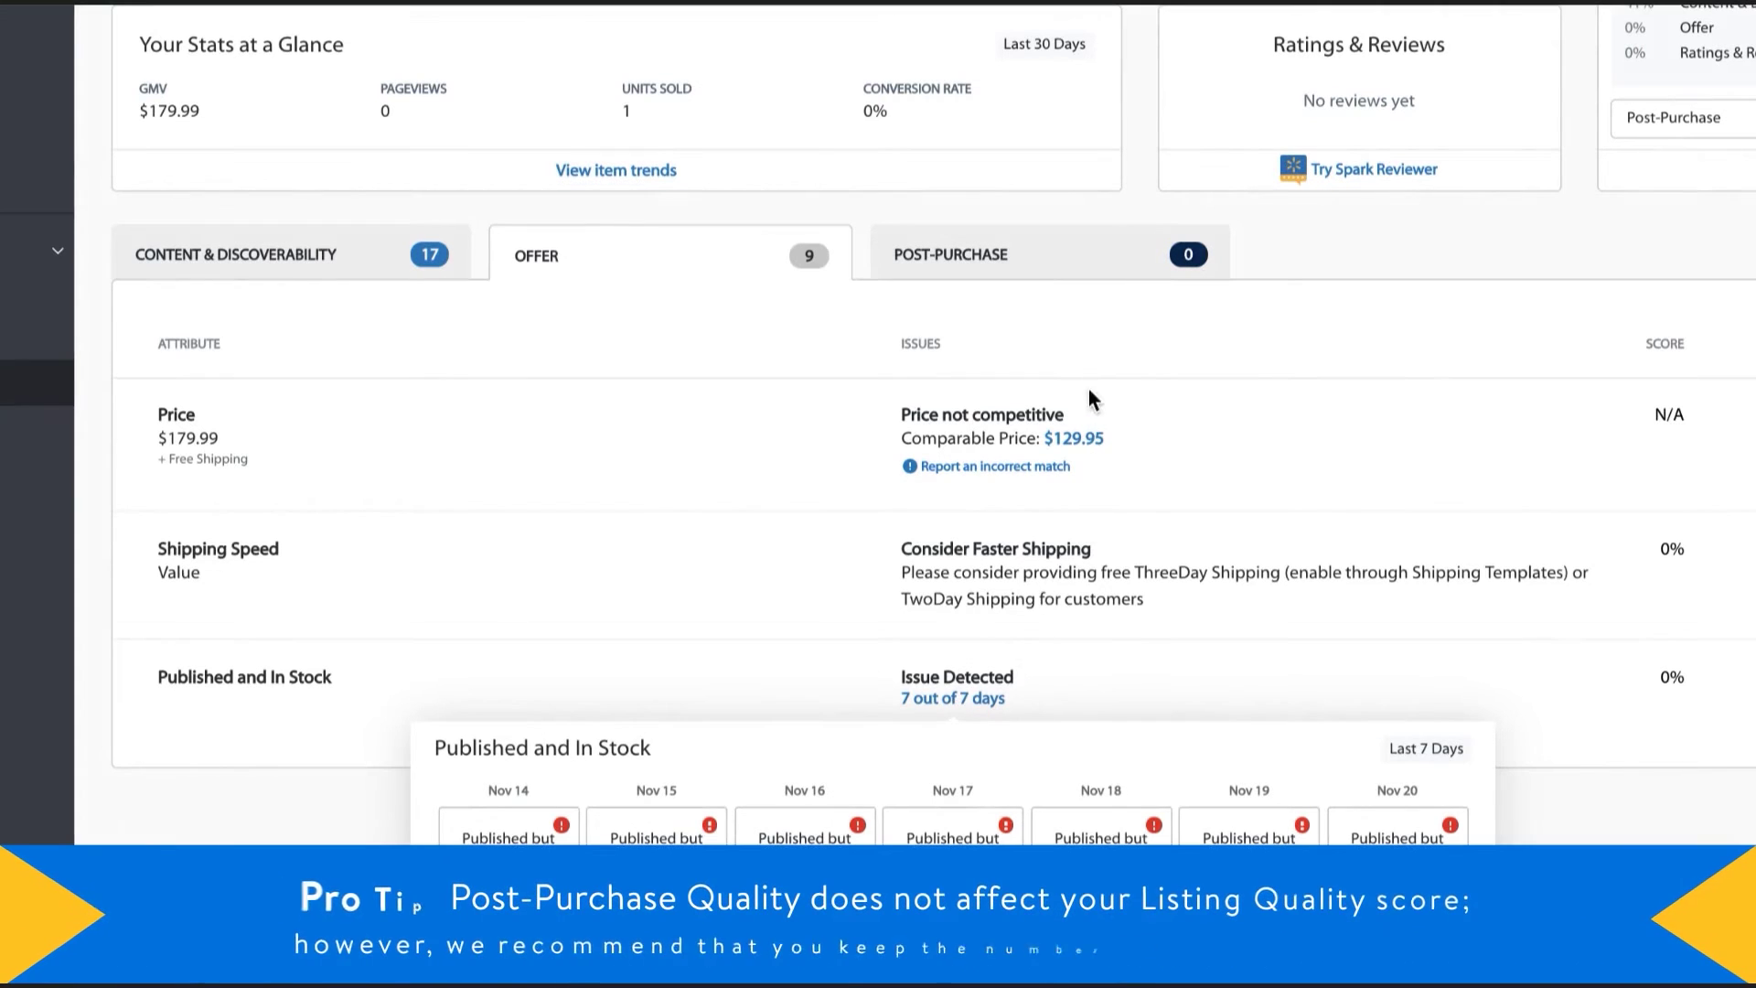
click(1067, 258)
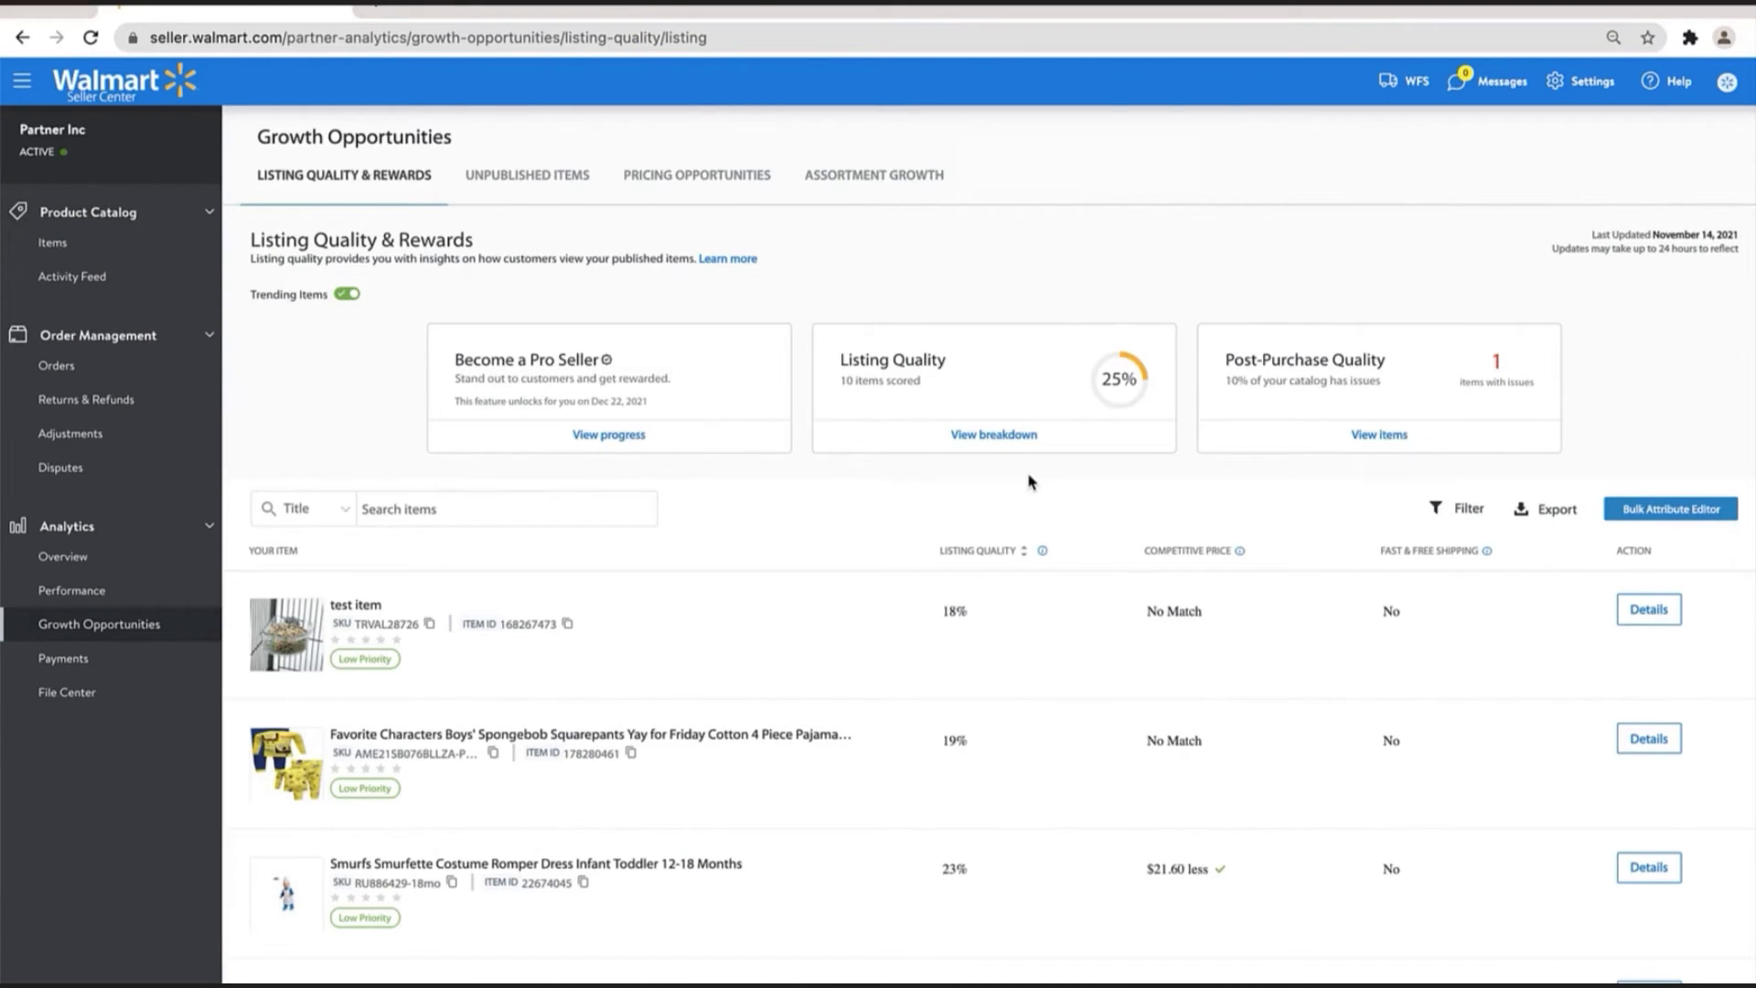
Launch the Bulk Attribute Editor from the button above the item list.
click(1647, 510)
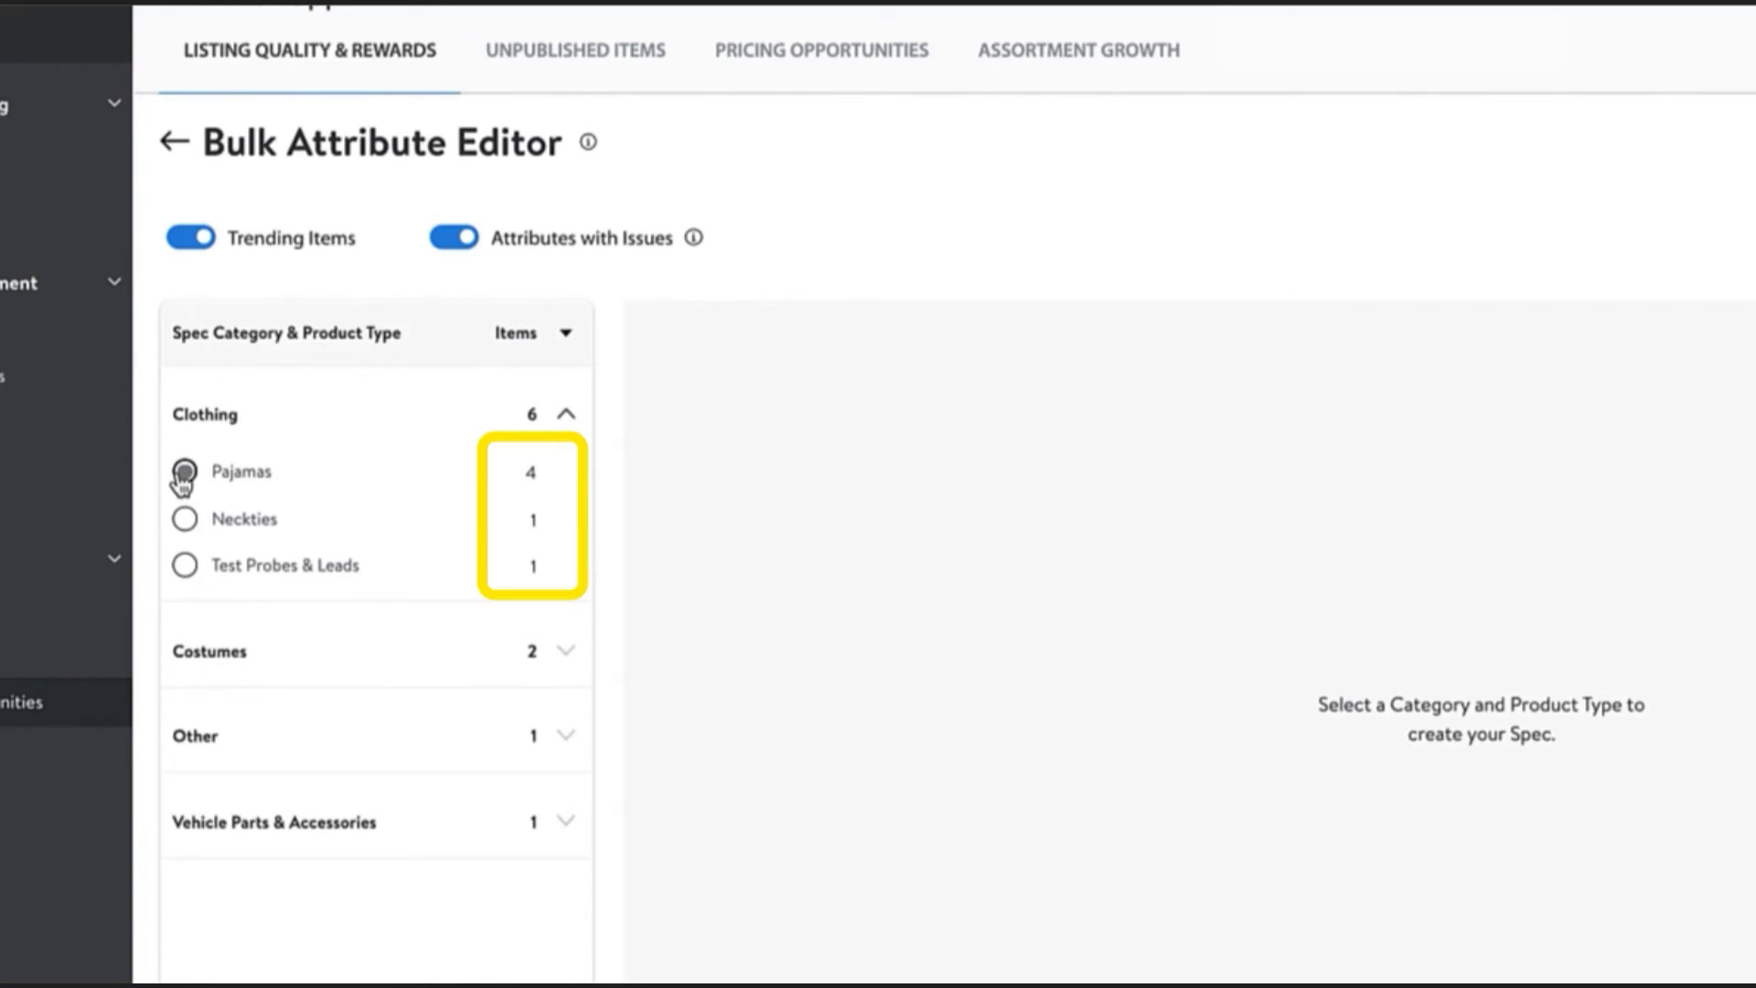
Create a spec for the four Pajamas items with all six attributes and go to File Center.
click(184, 472)
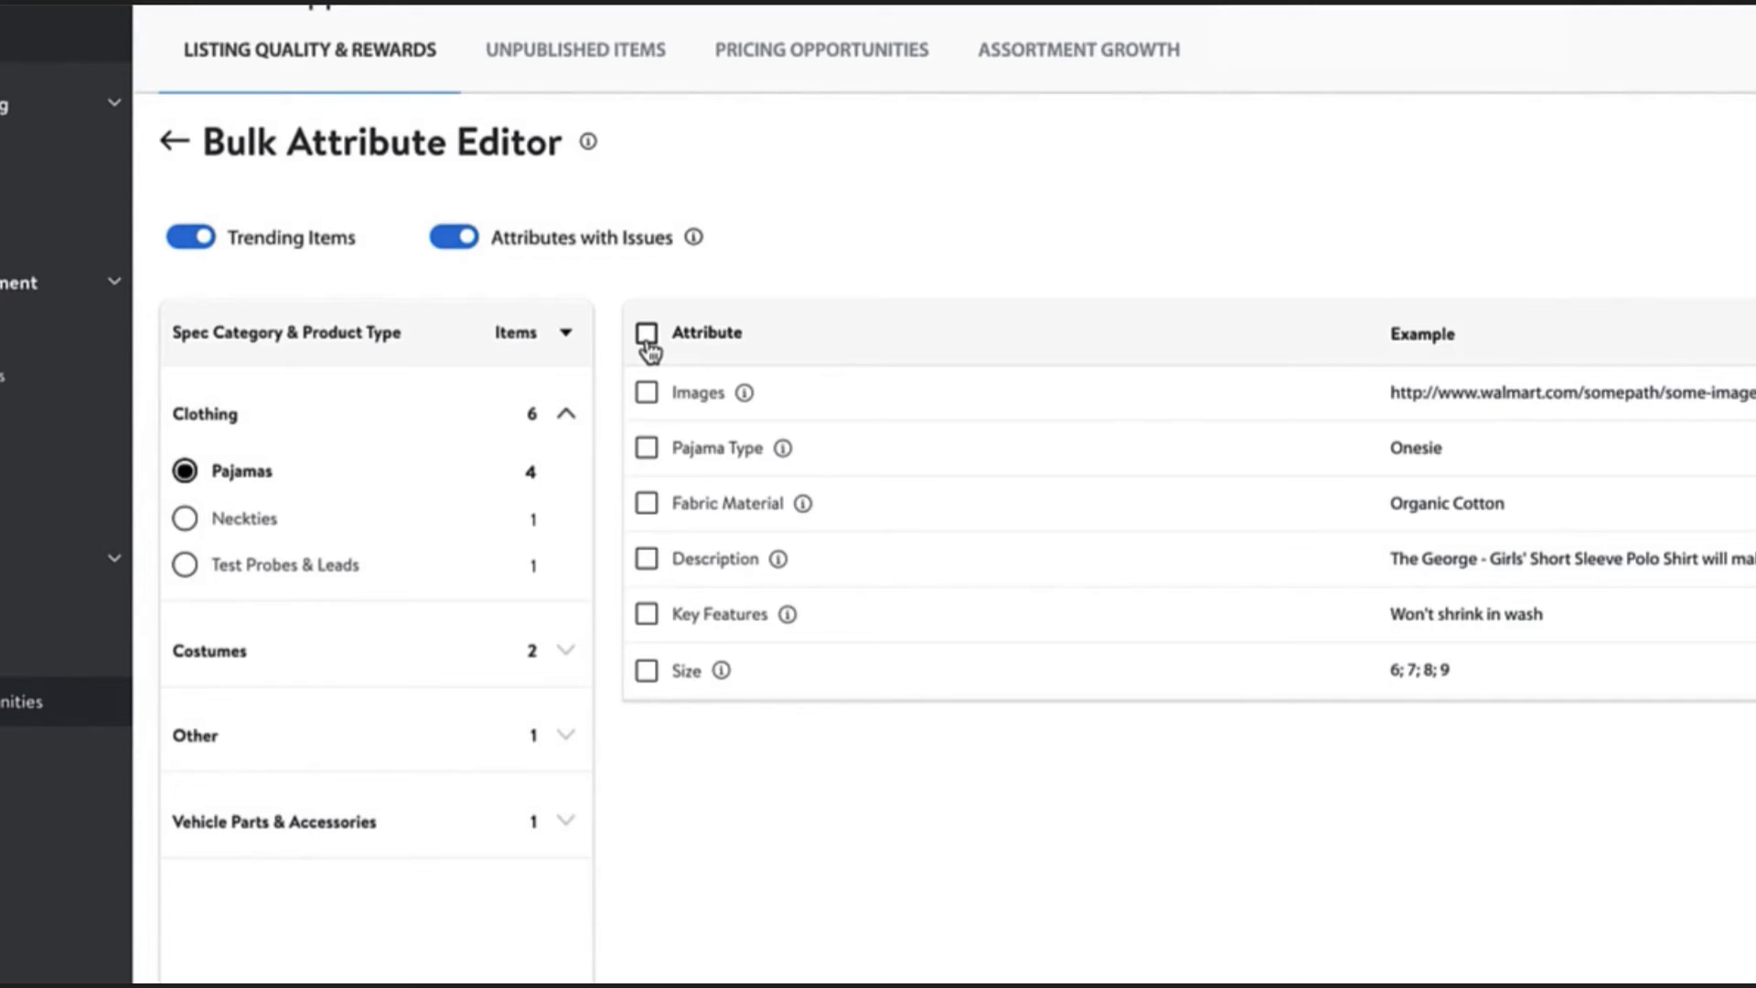
click(647, 334)
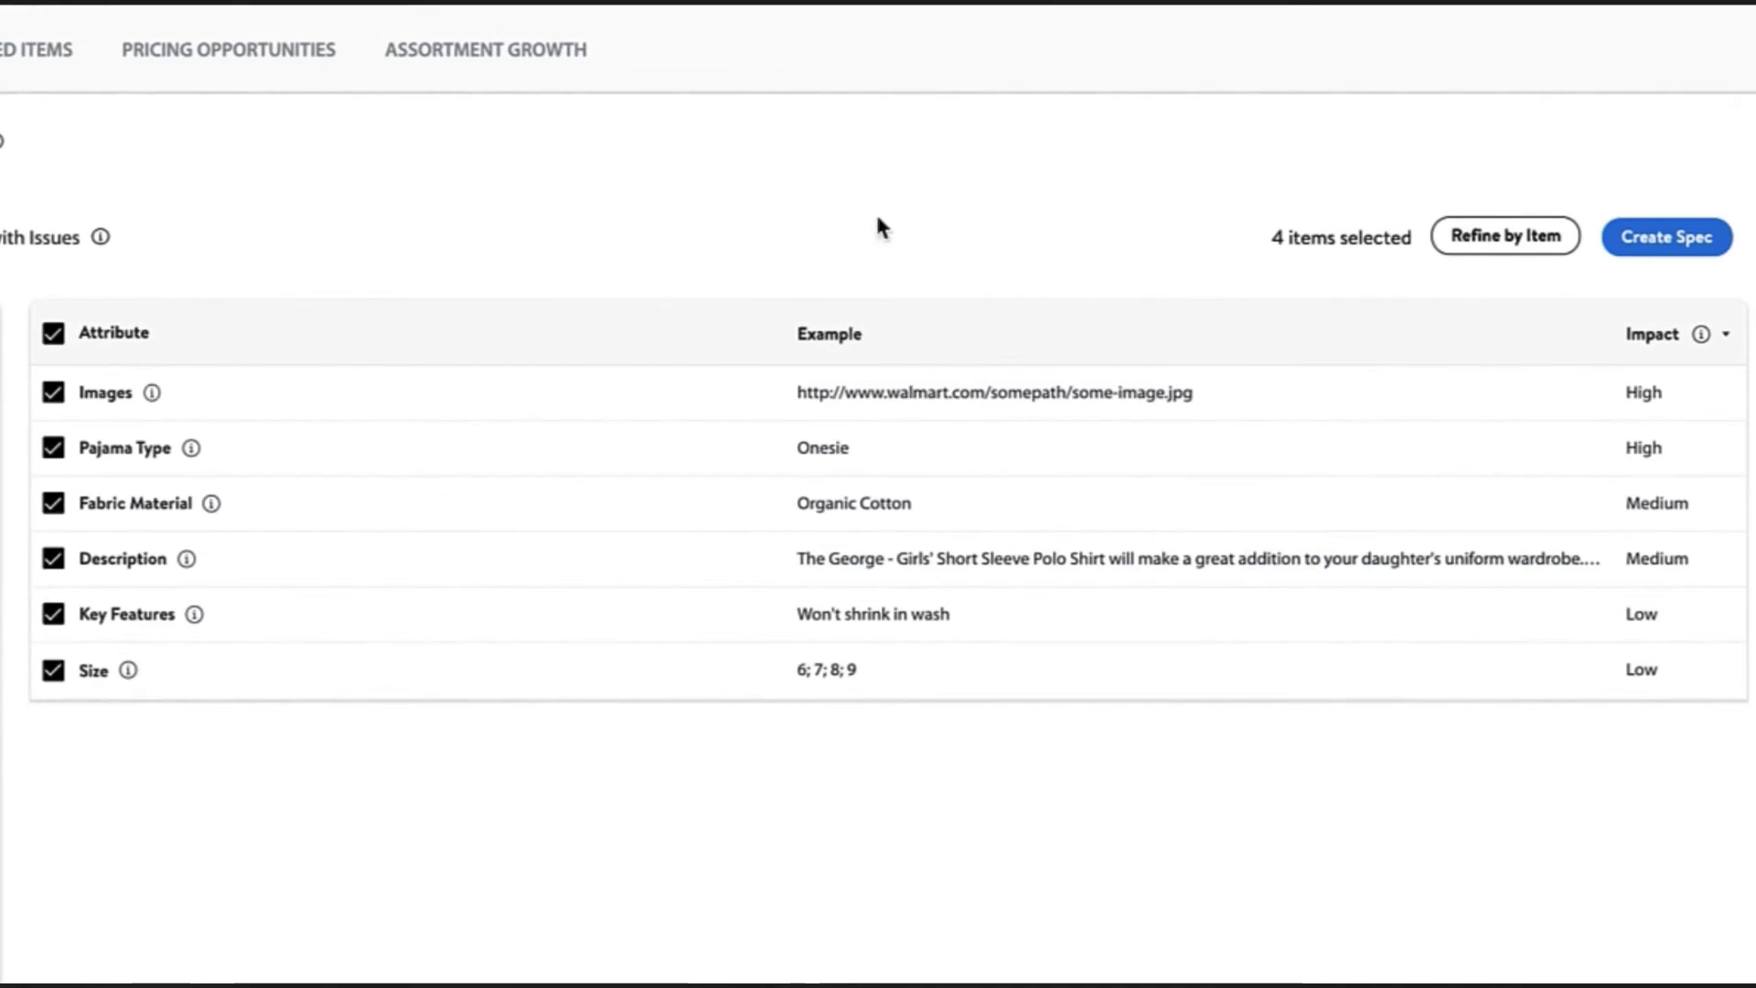
click(1685, 240)
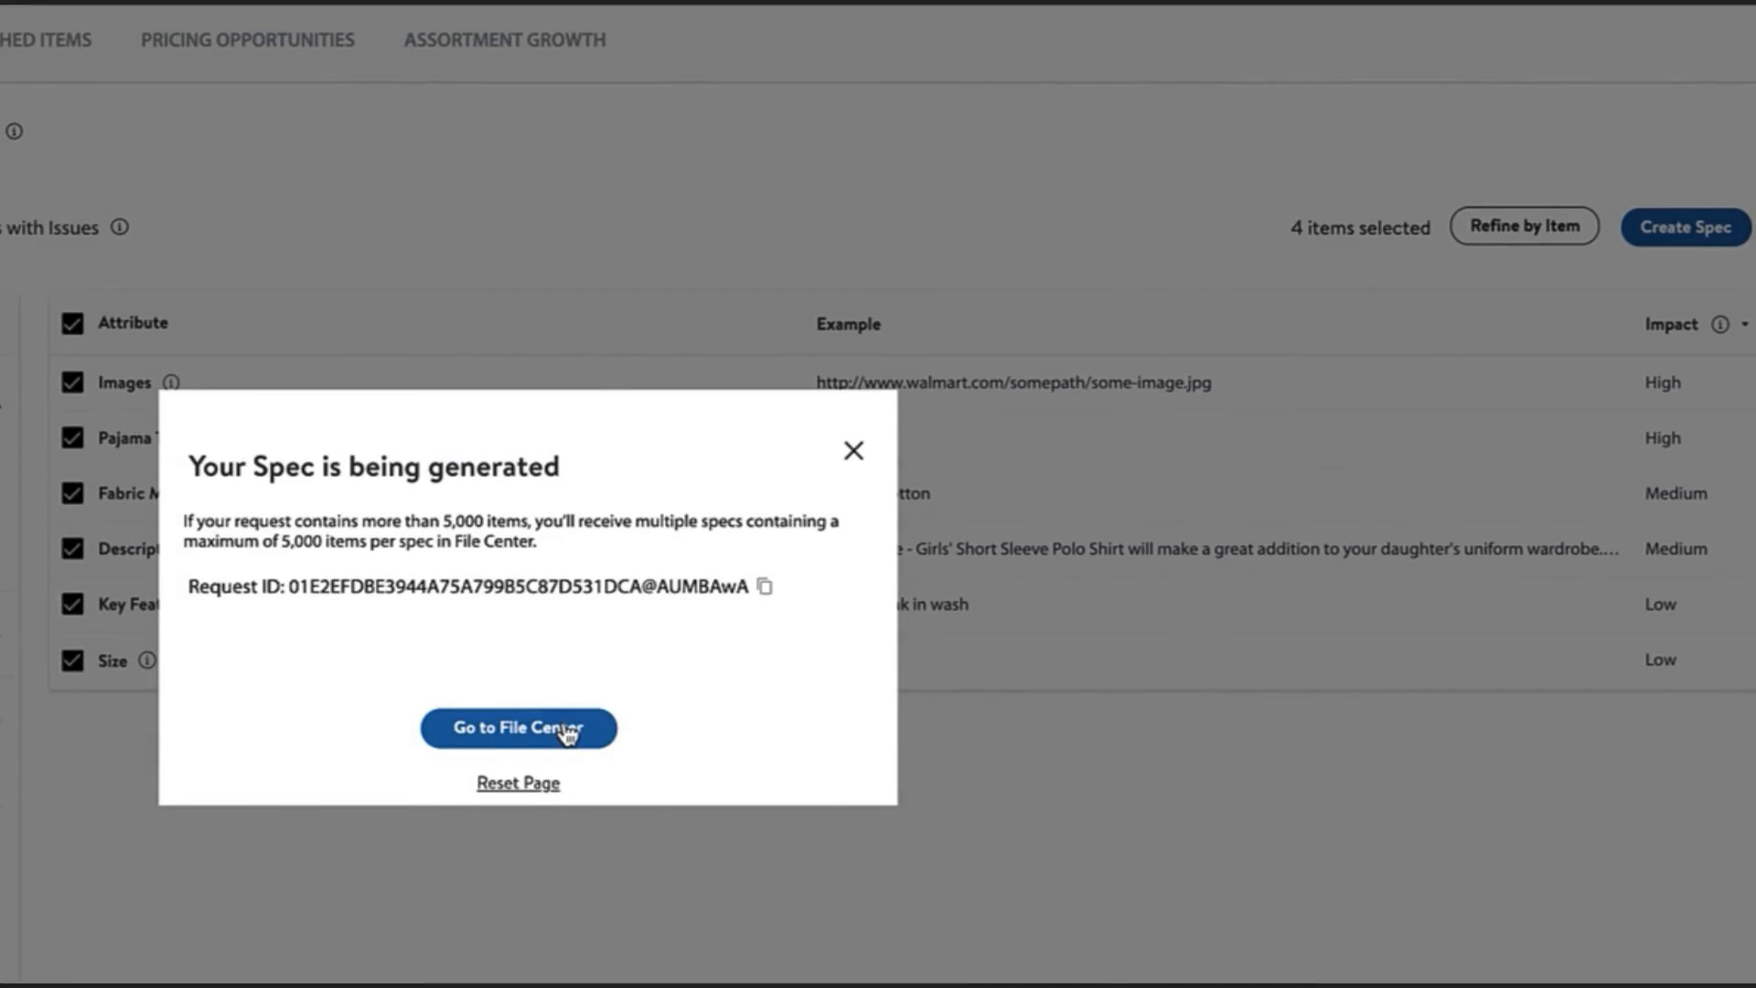
click(568, 732)
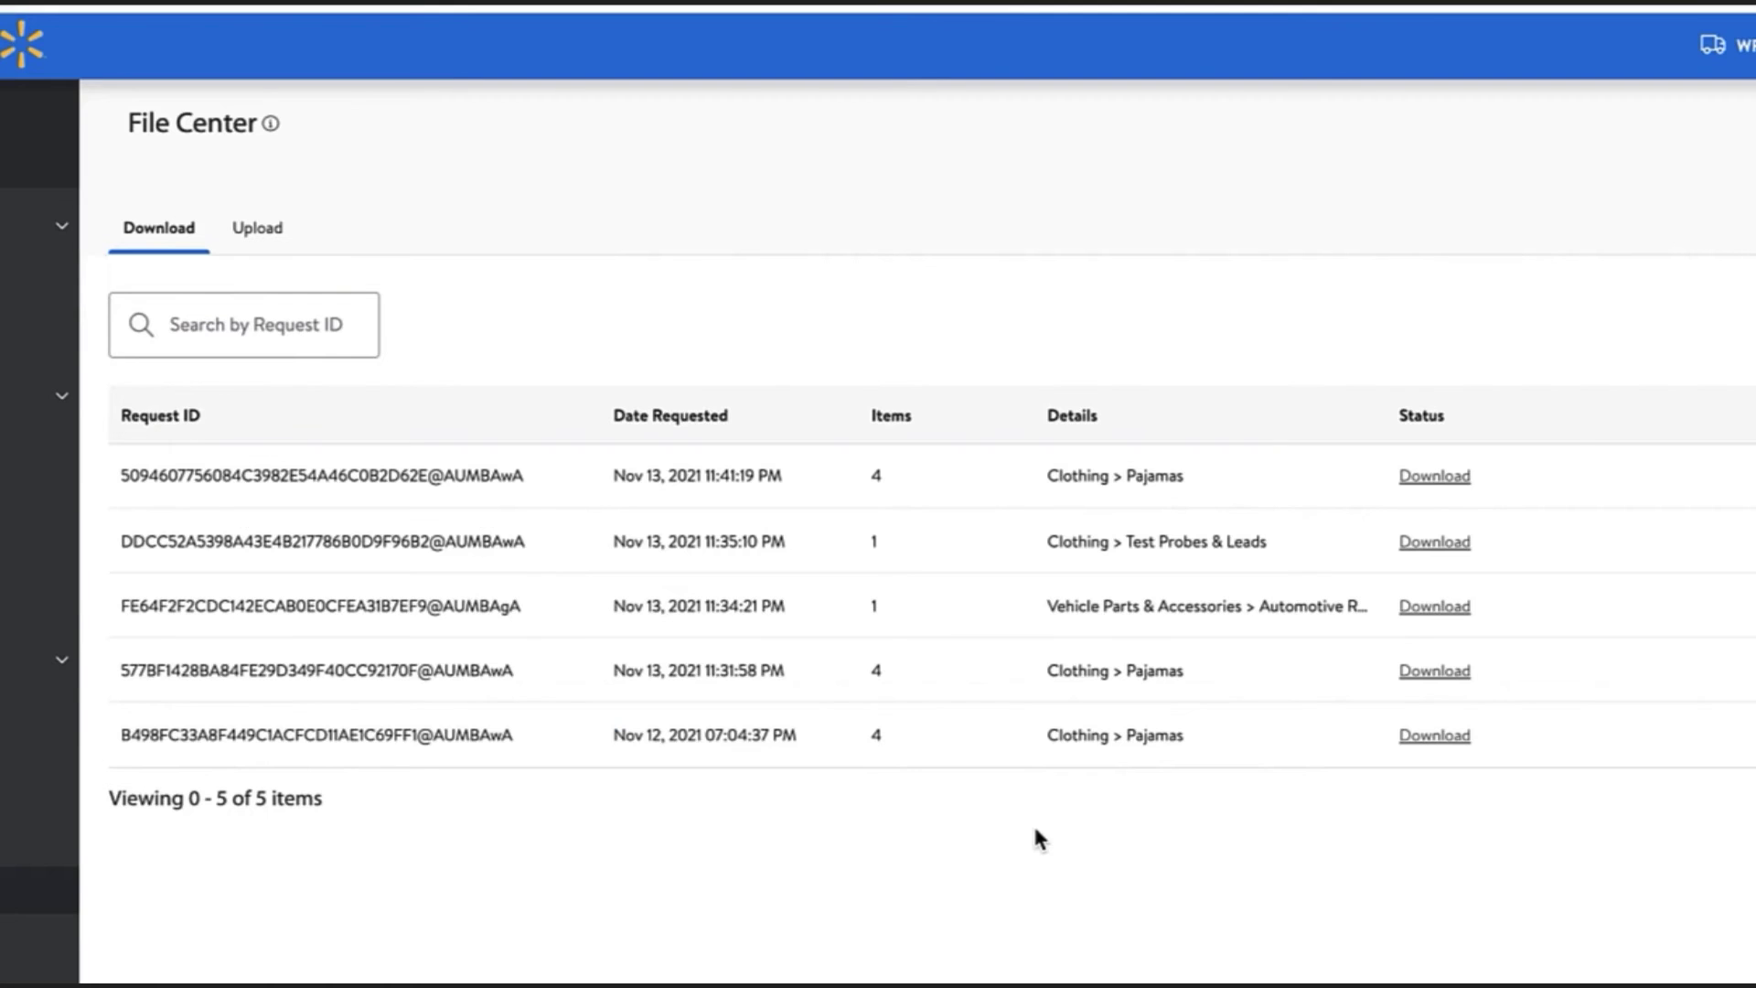
Download the Clothing > Pajamas spec from the first row's Status column.
click(1432, 477)
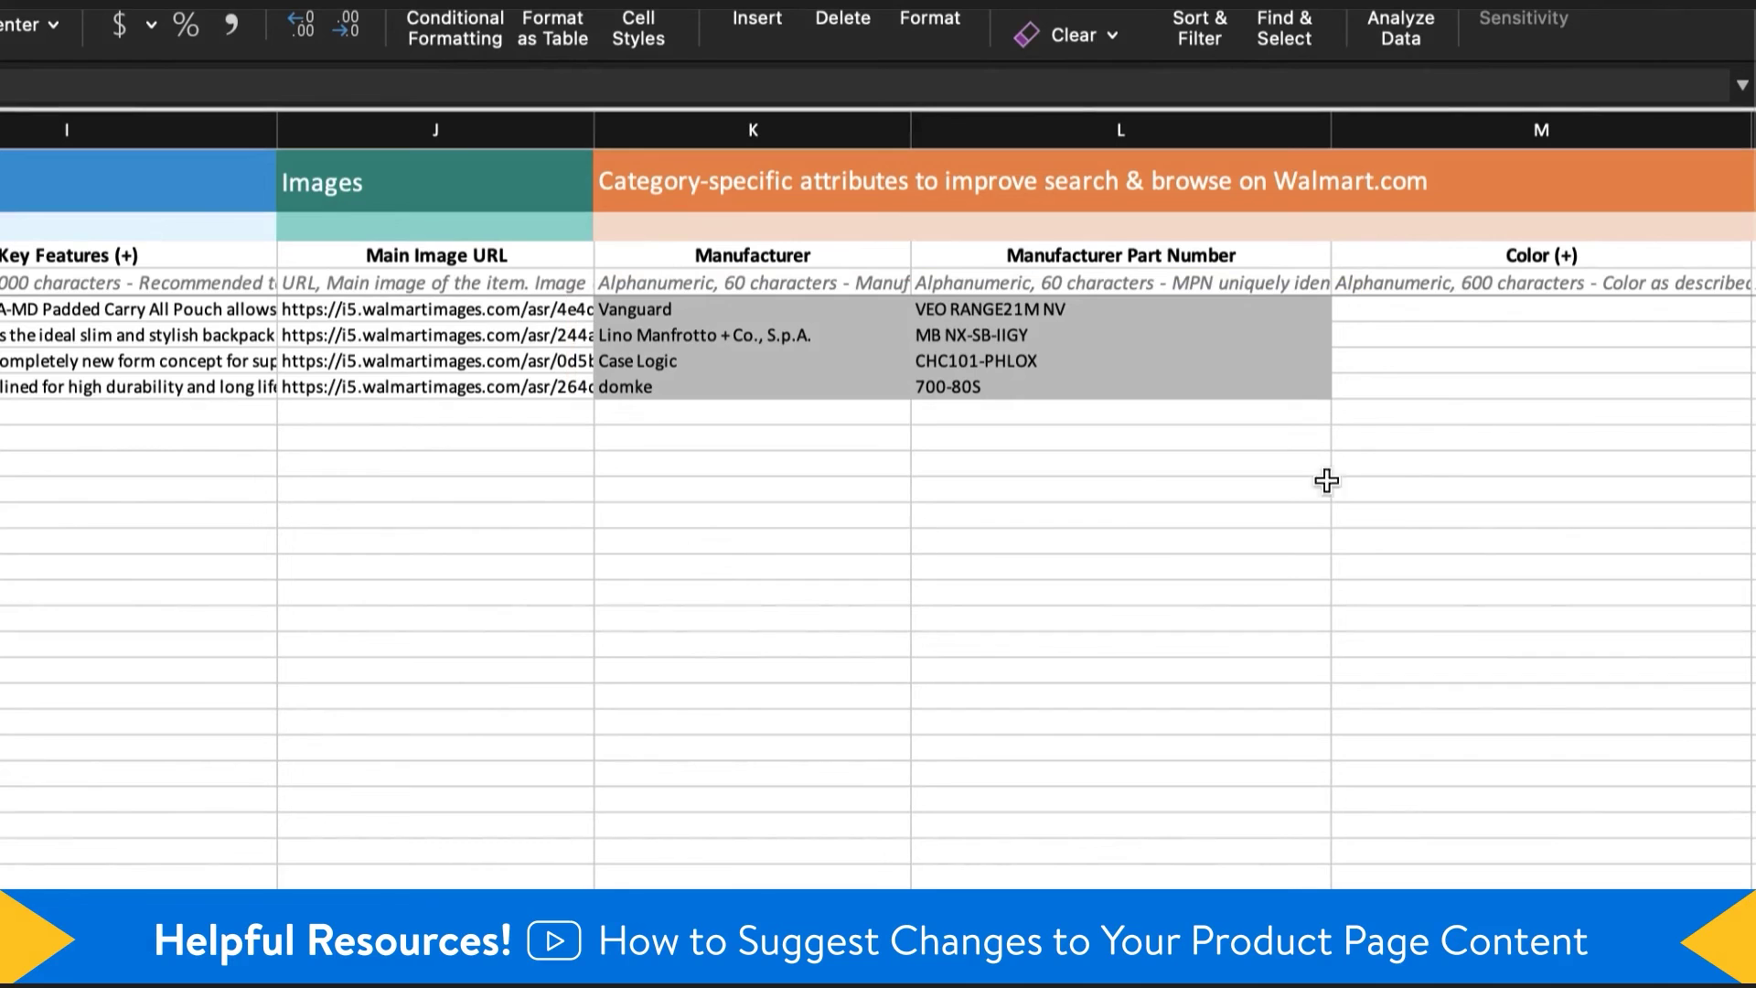
Enter Color values Black, Green, Blue and Yellow in column M for the four items.
click(1429, 314)
text(Black)
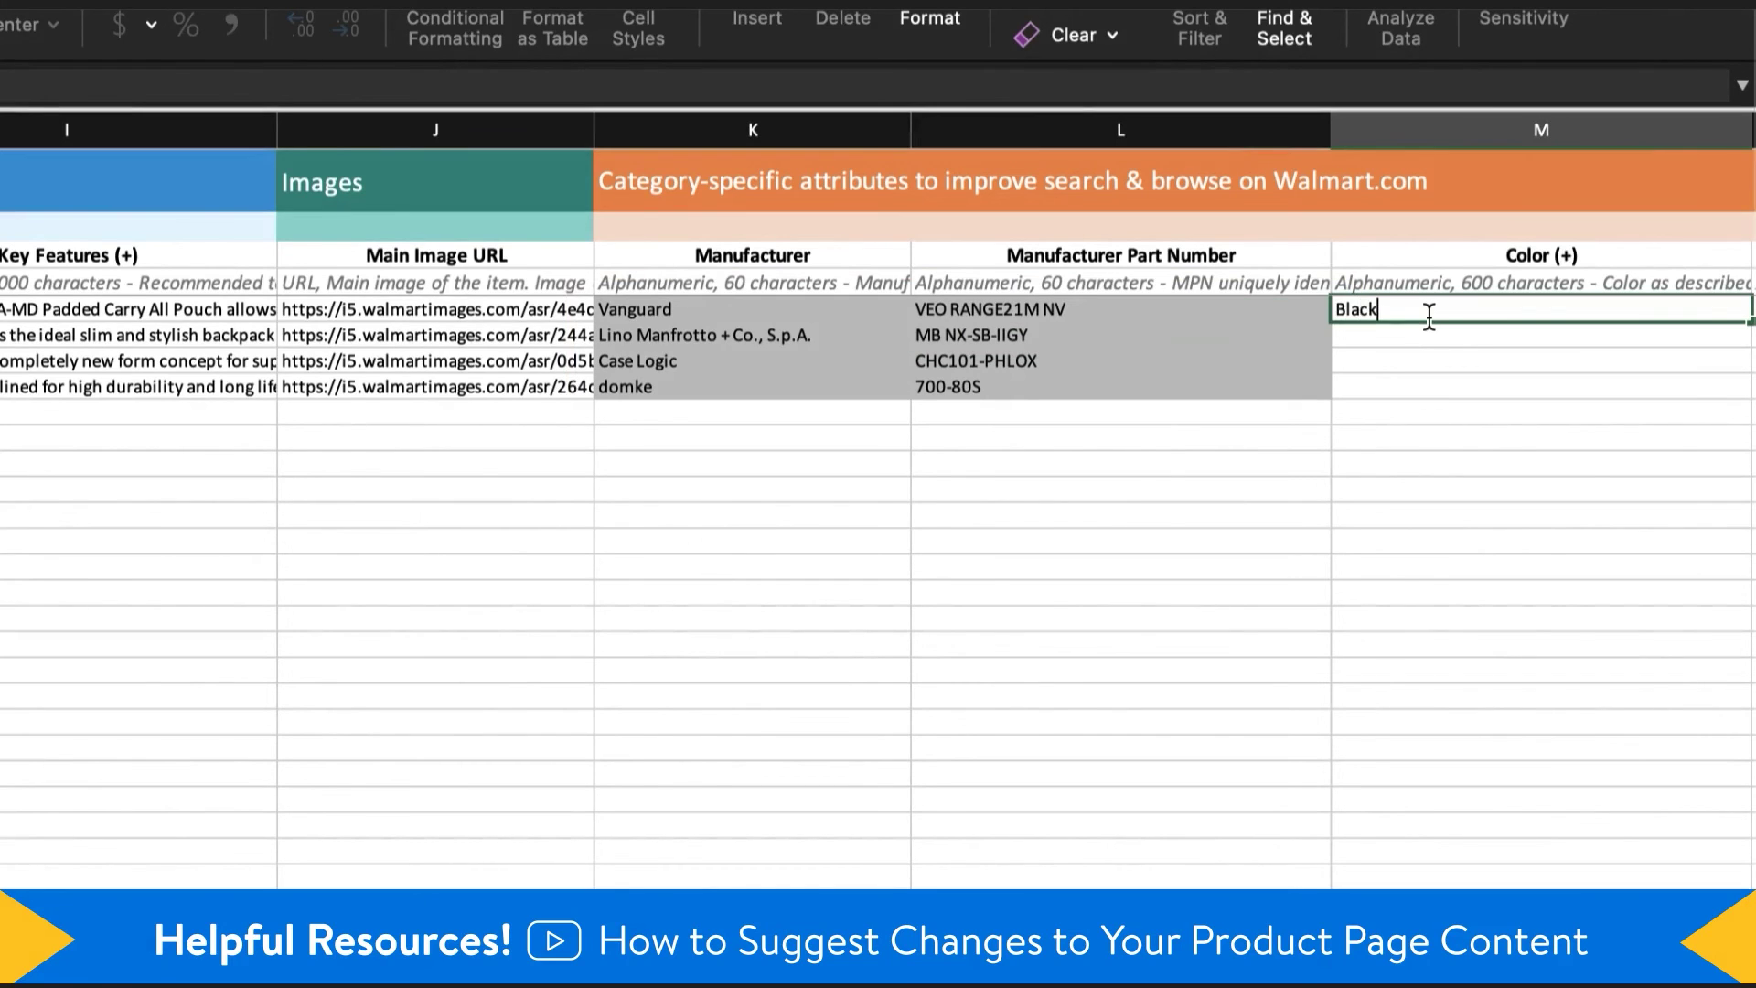
click(1413, 340)
text(Green)
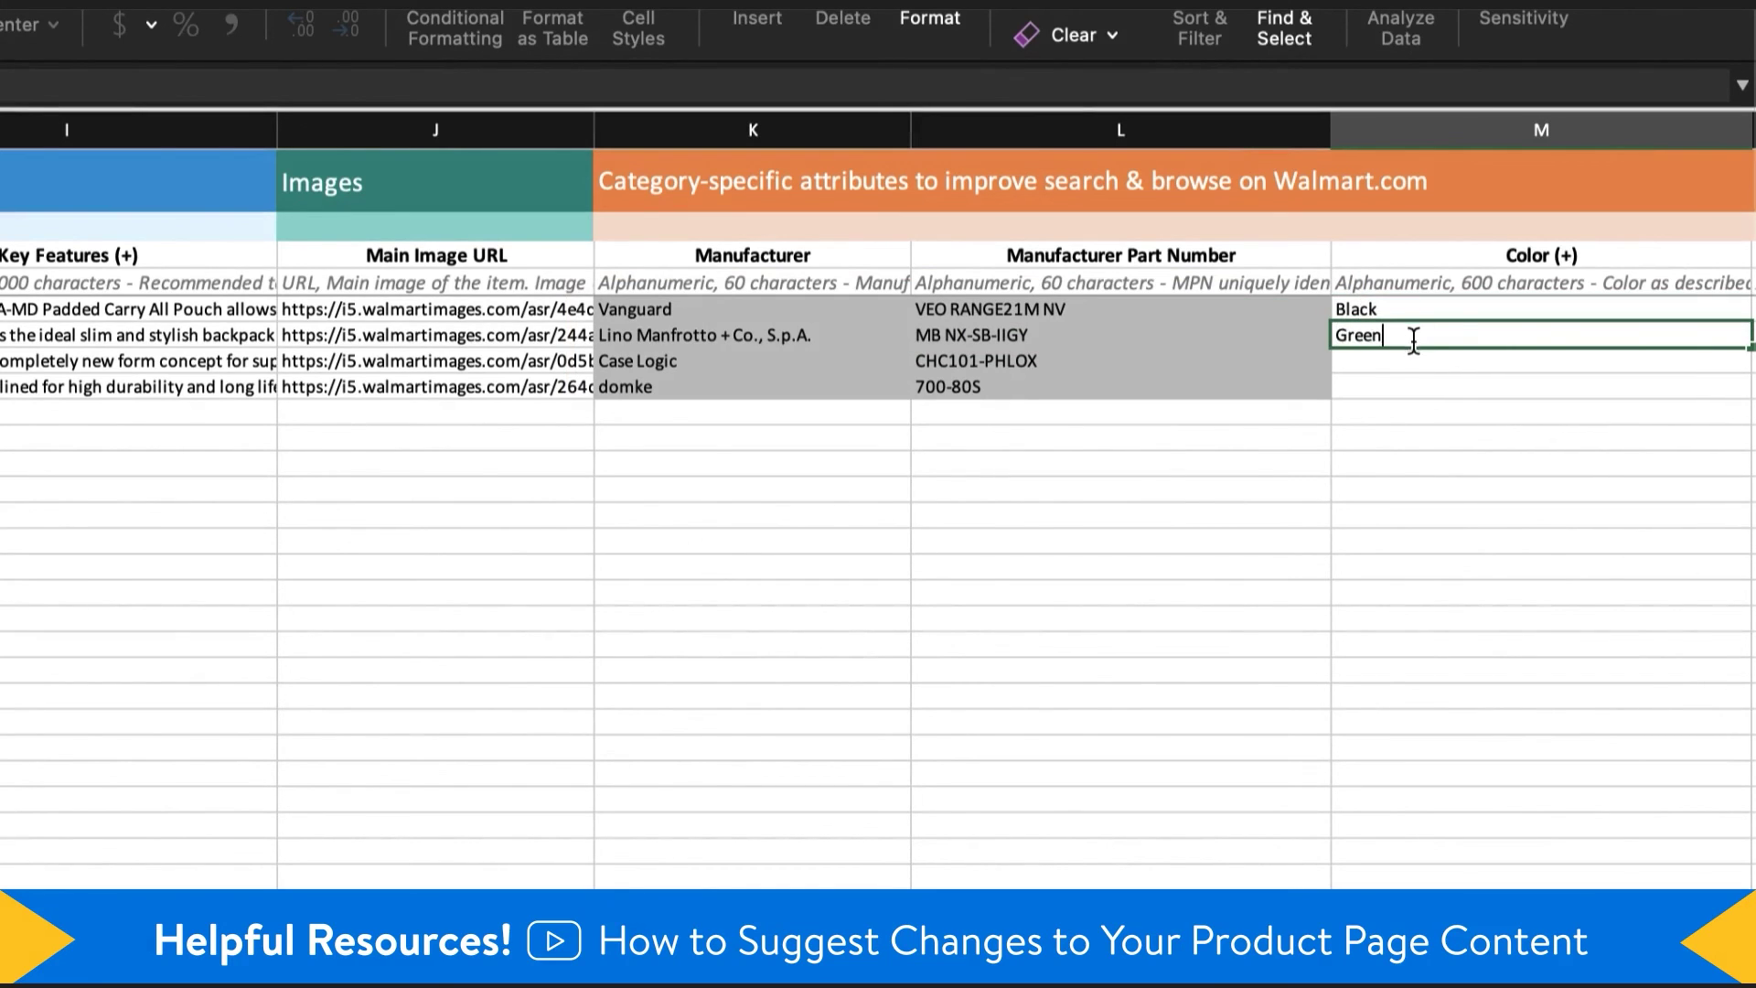
click(1395, 361)
text(Blue)
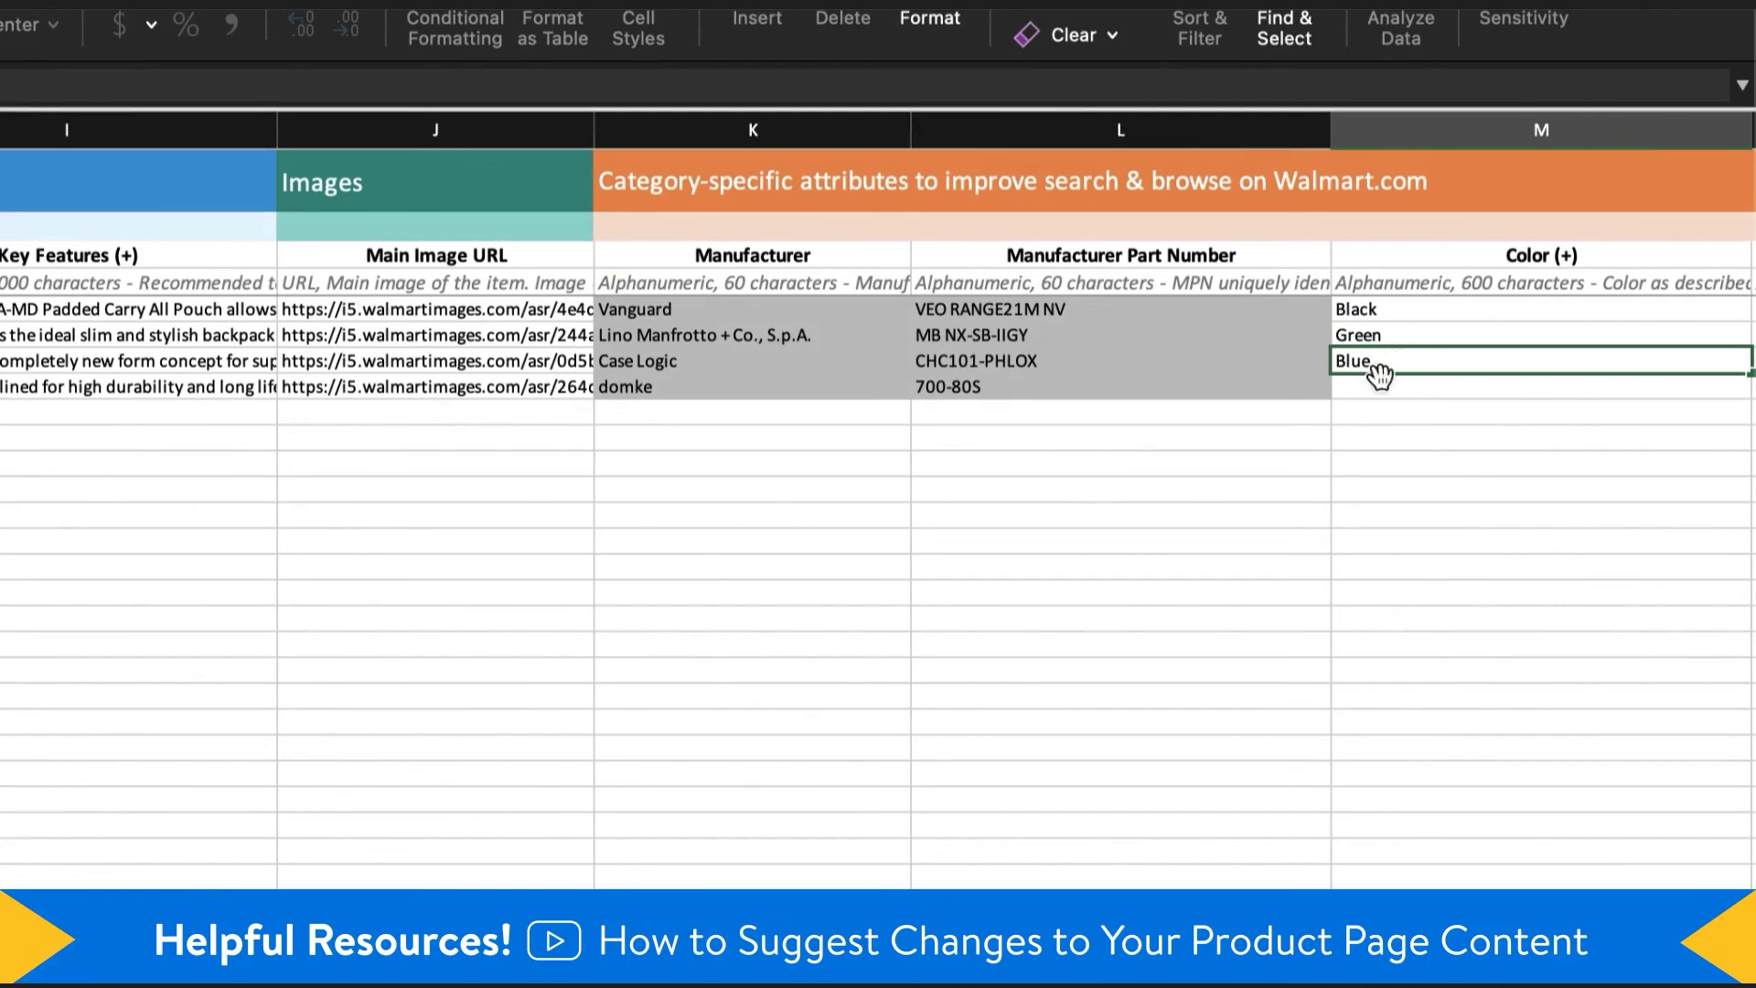
click(1378, 384)
text(Yellow)
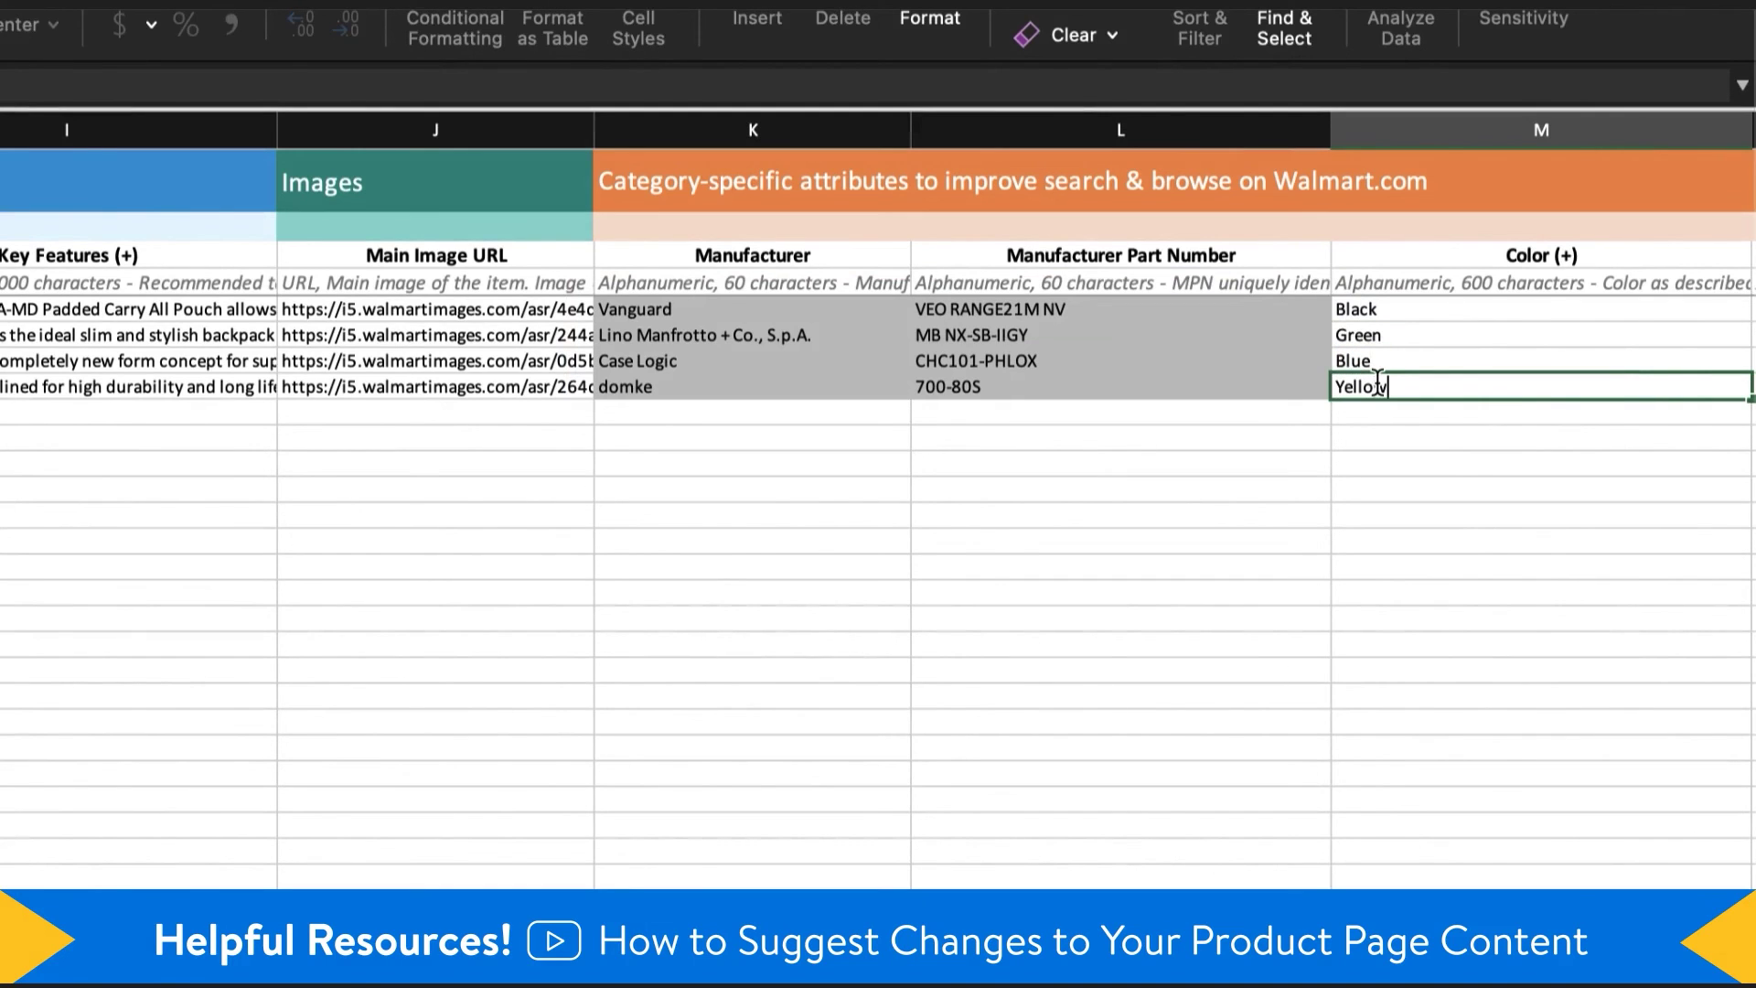
click(1381, 424)
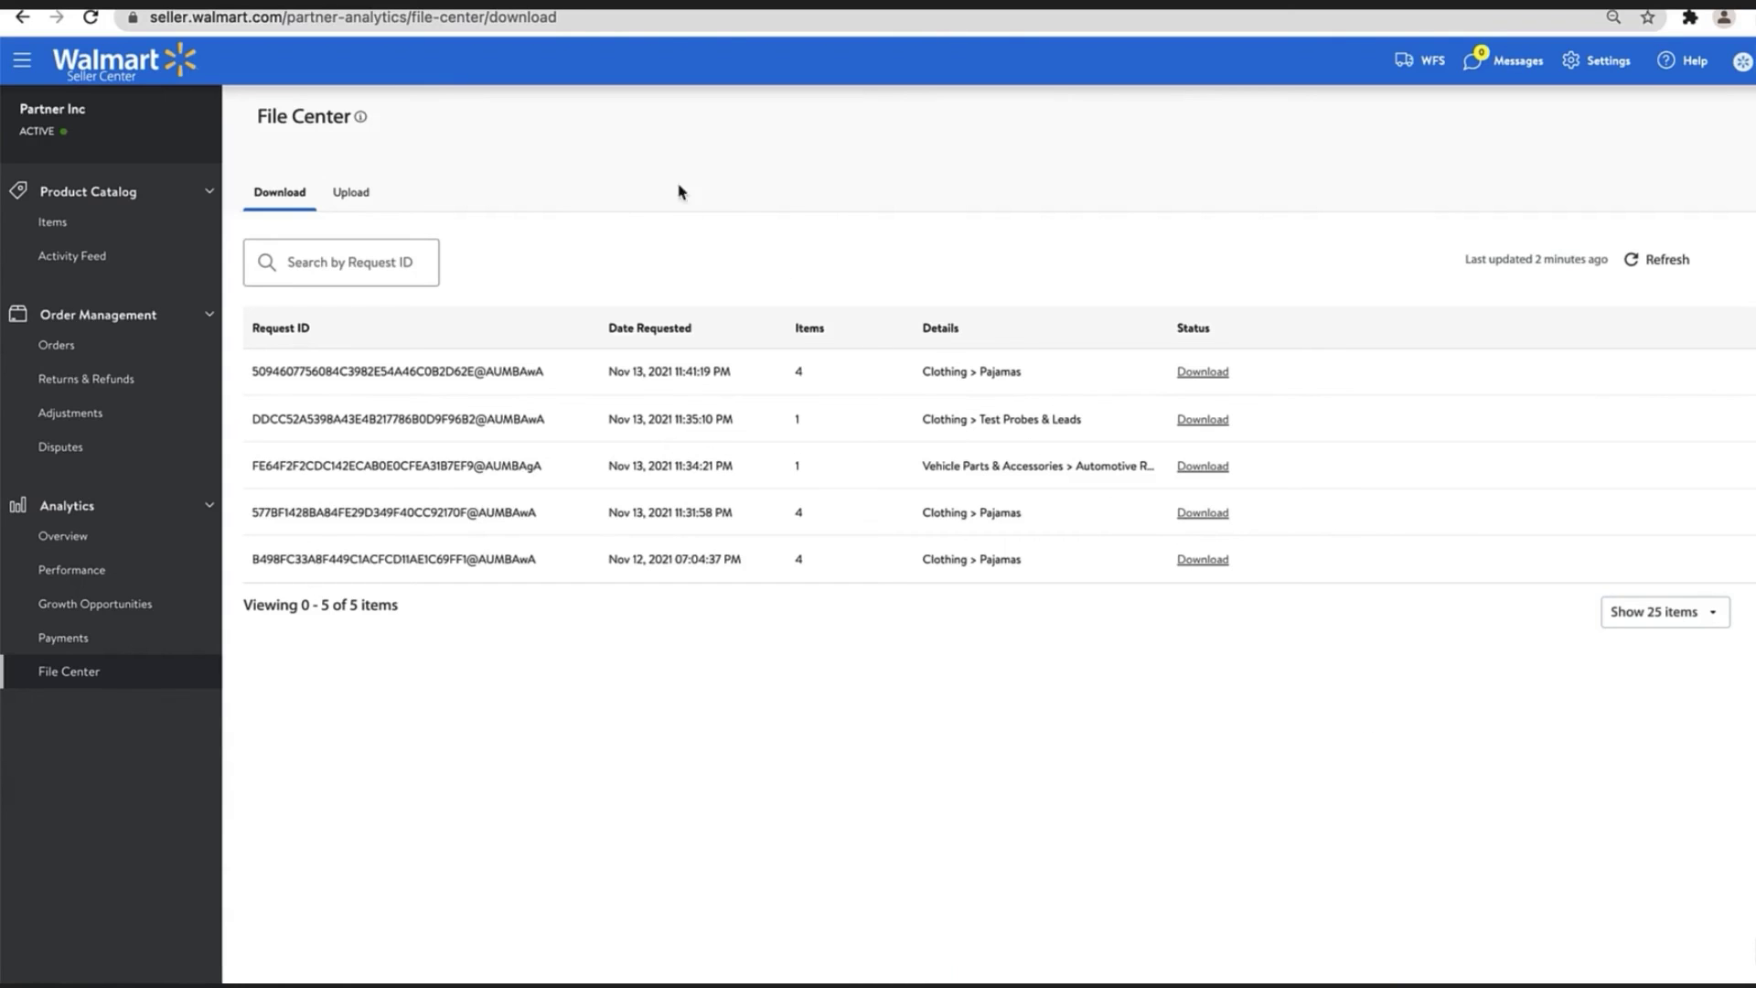
Drop the edited Pajamas spec xlsx into the Upload drop zone and submit it.
click(360, 194)
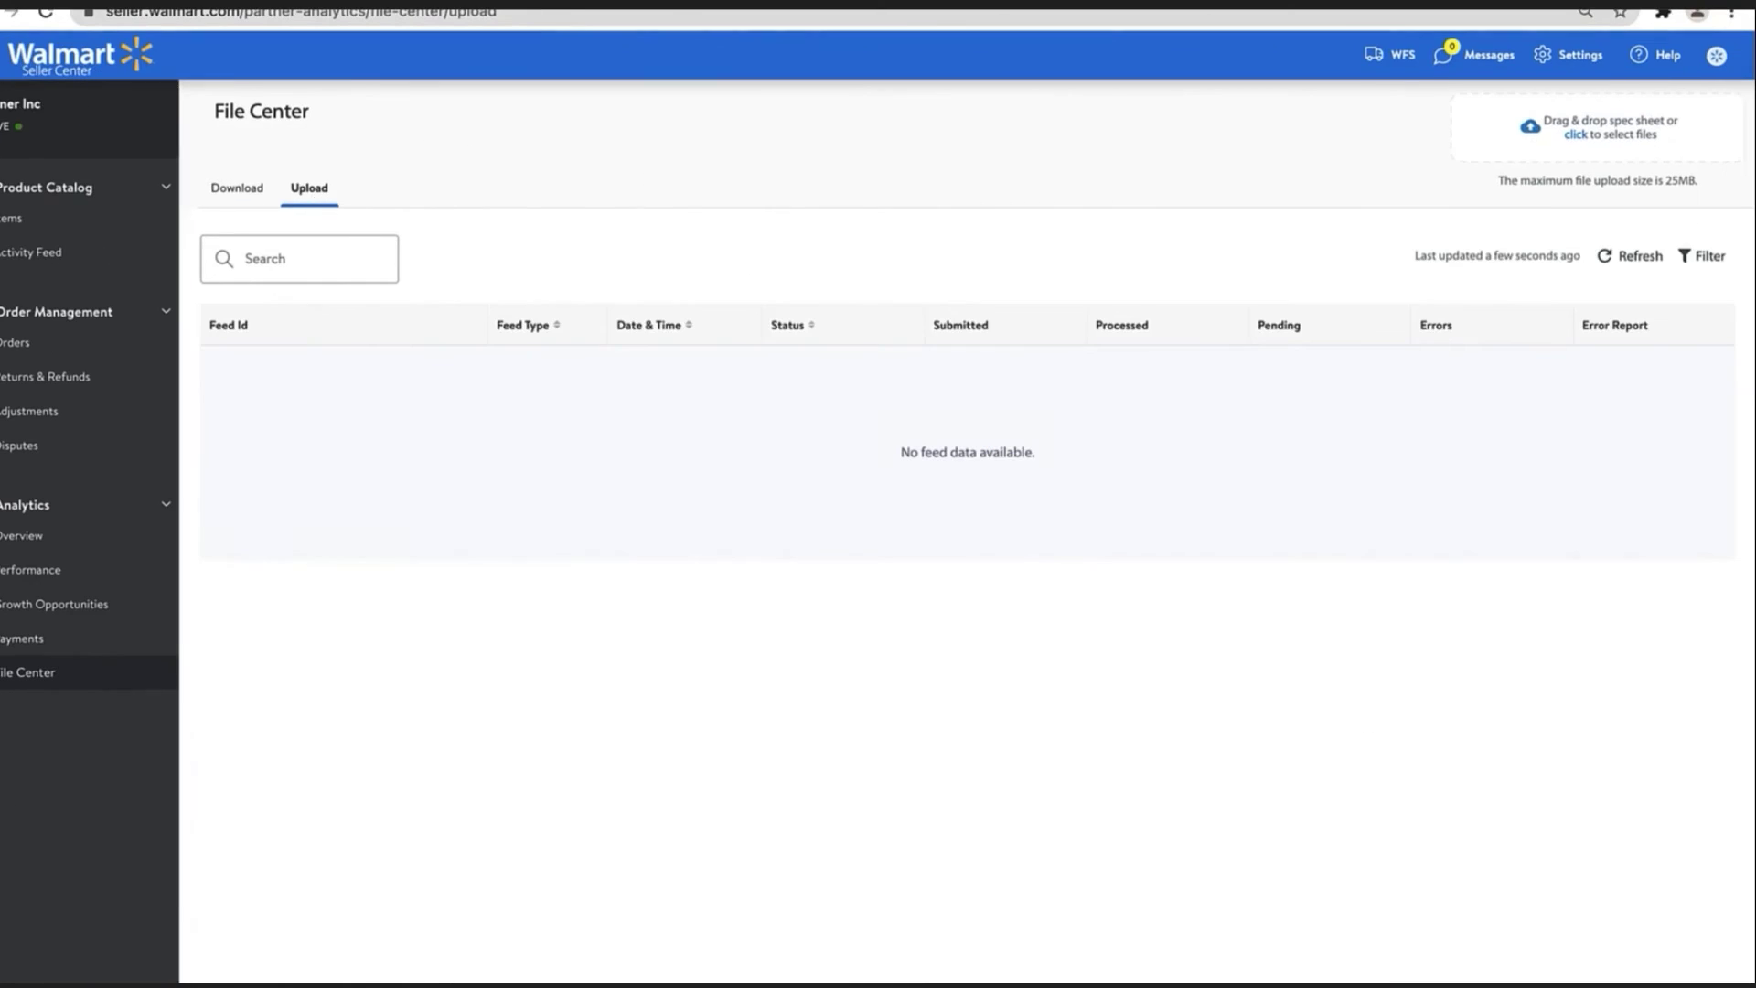
mouse_move(464, 984)
mouse_down()
mouse_move(463, 831)
mouse_move(439, 832)
mouse_move(1080, 396)
mouse_move(1601, 129)
mouse_up()
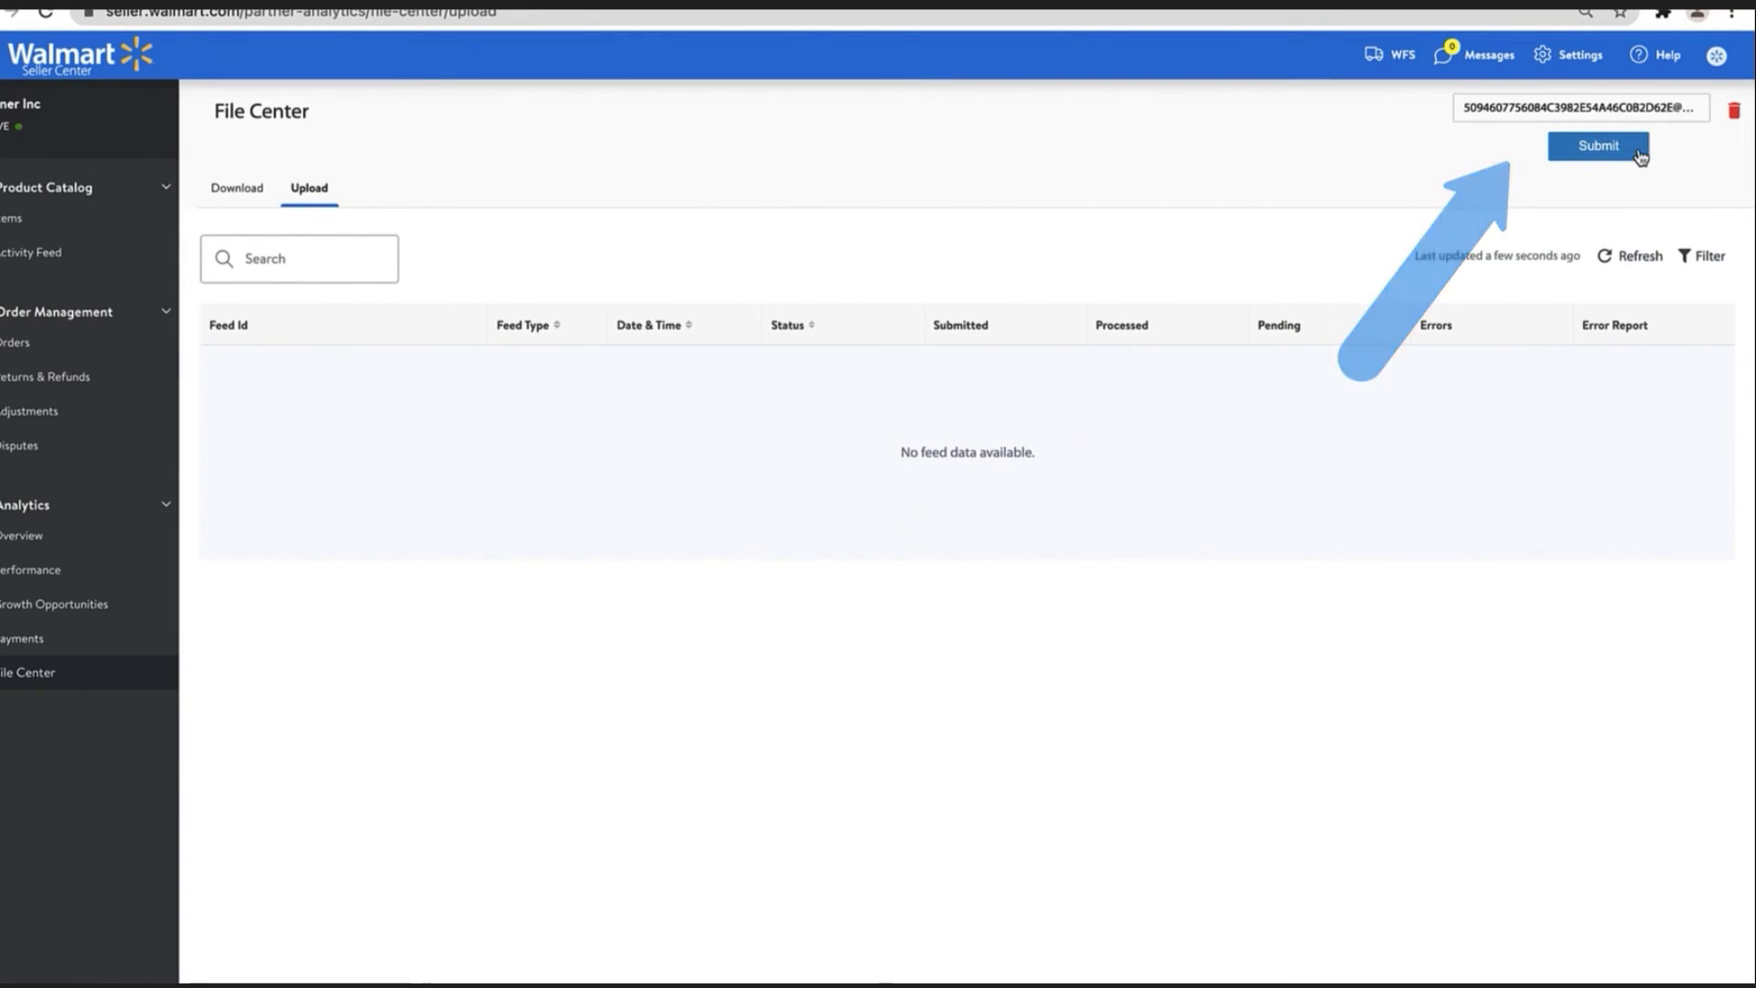
click(1638, 151)
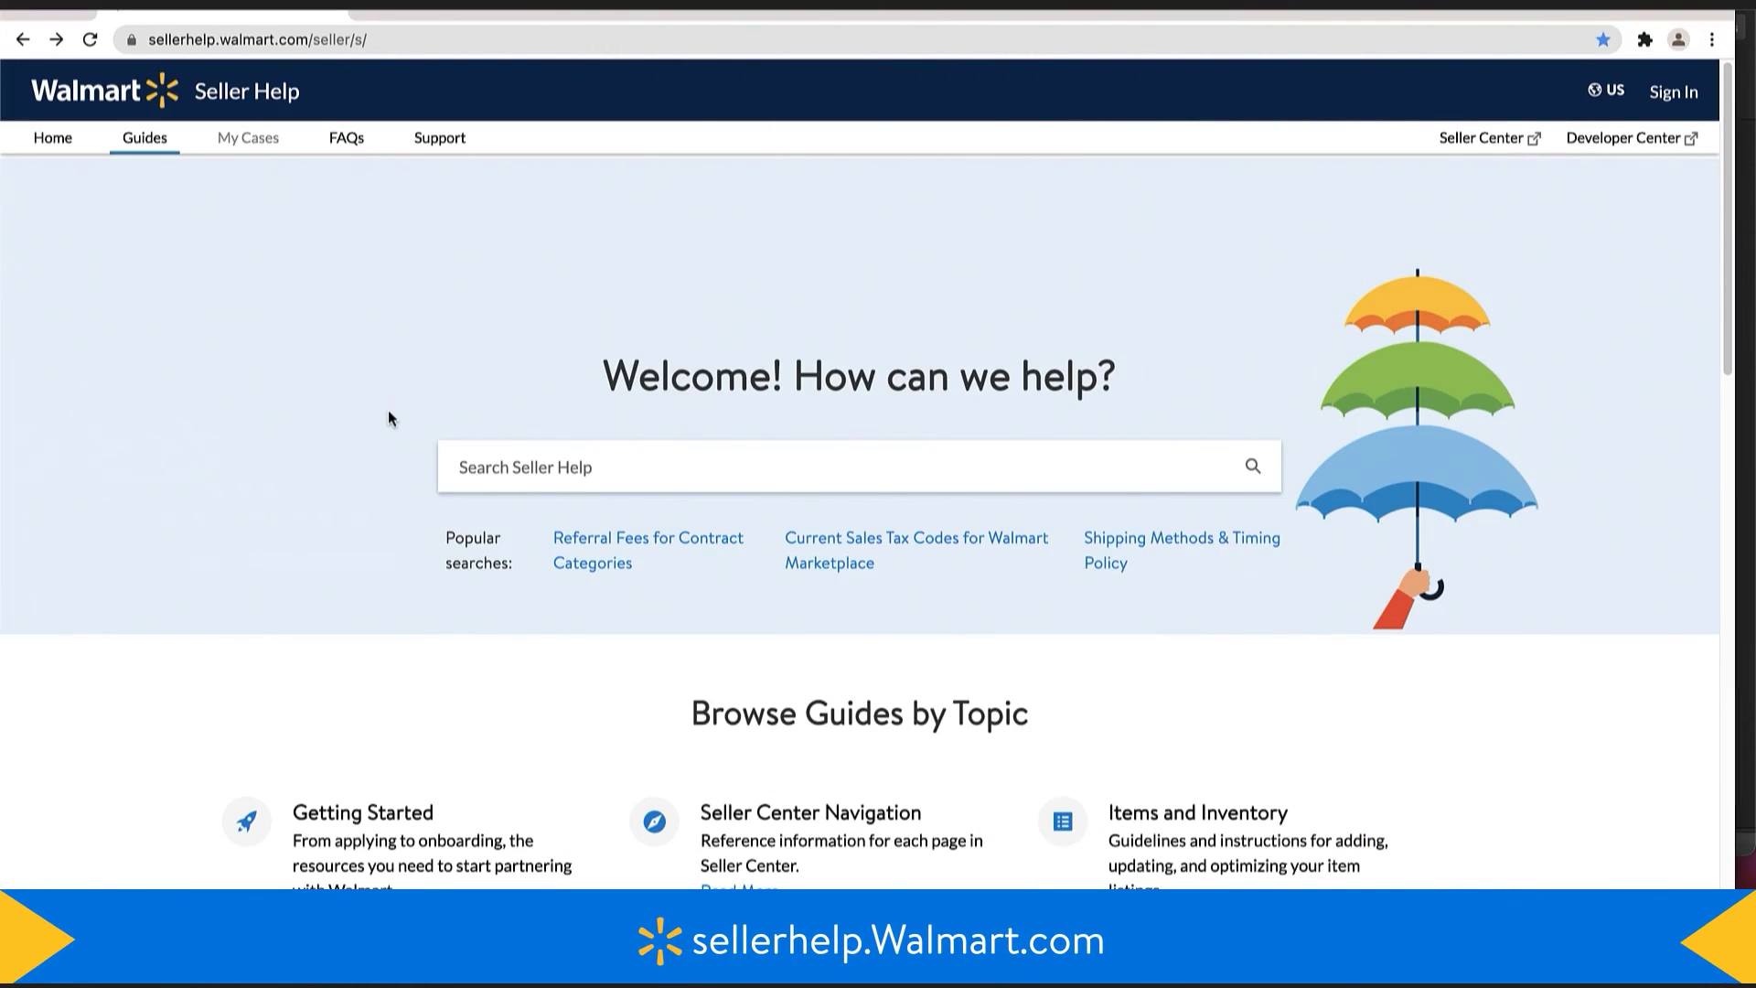
Search Seller Help for 'Listing Quality Dashboard' and open the Listing Quality & Rewards Dashboard guide.
click(442, 449)
text(Listing)
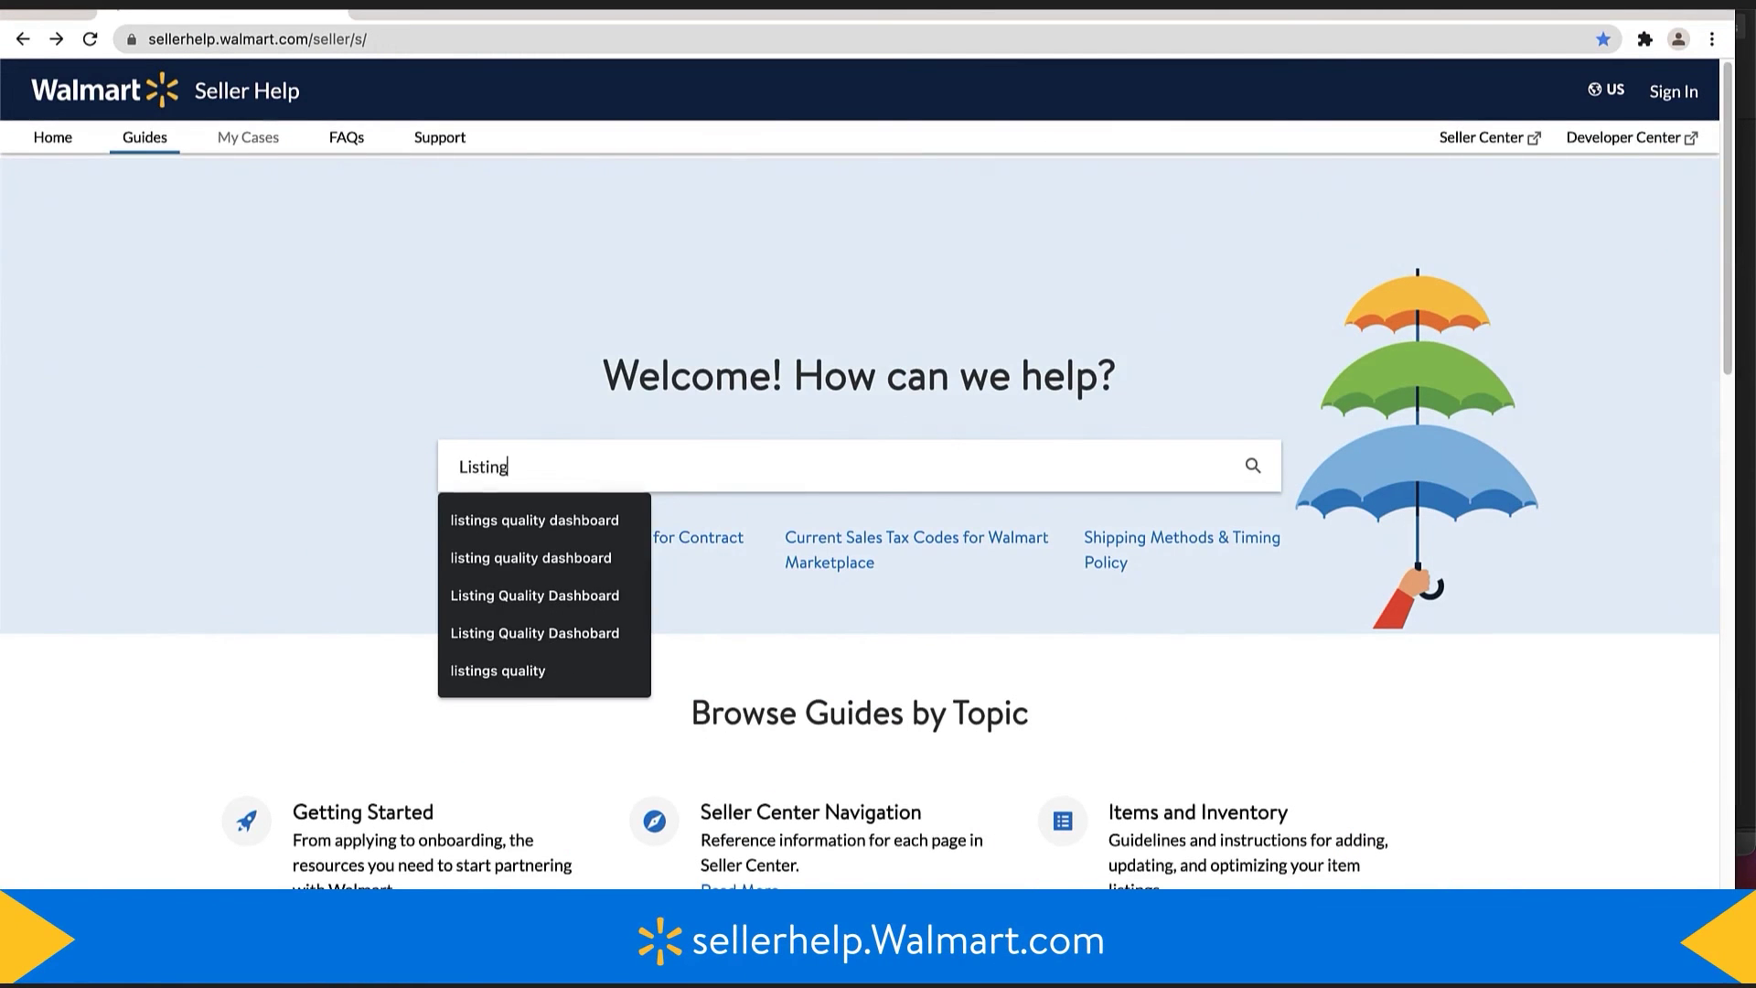
text( Quality Dashboard)
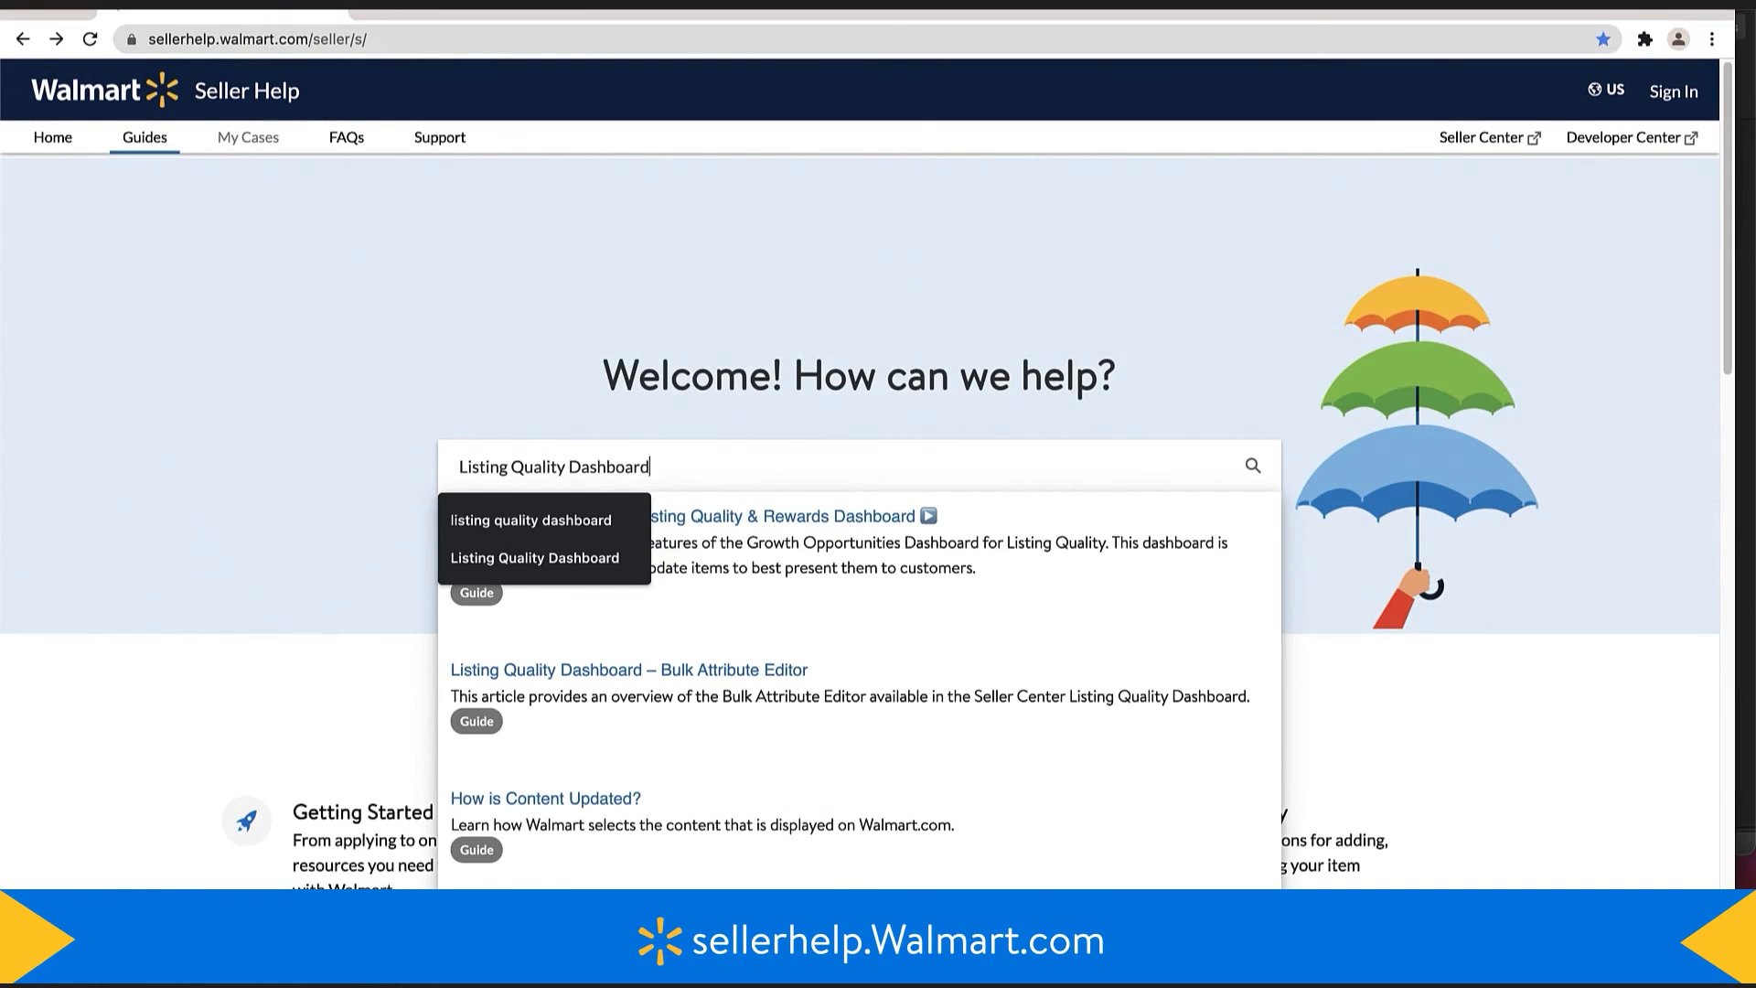
key(Return)
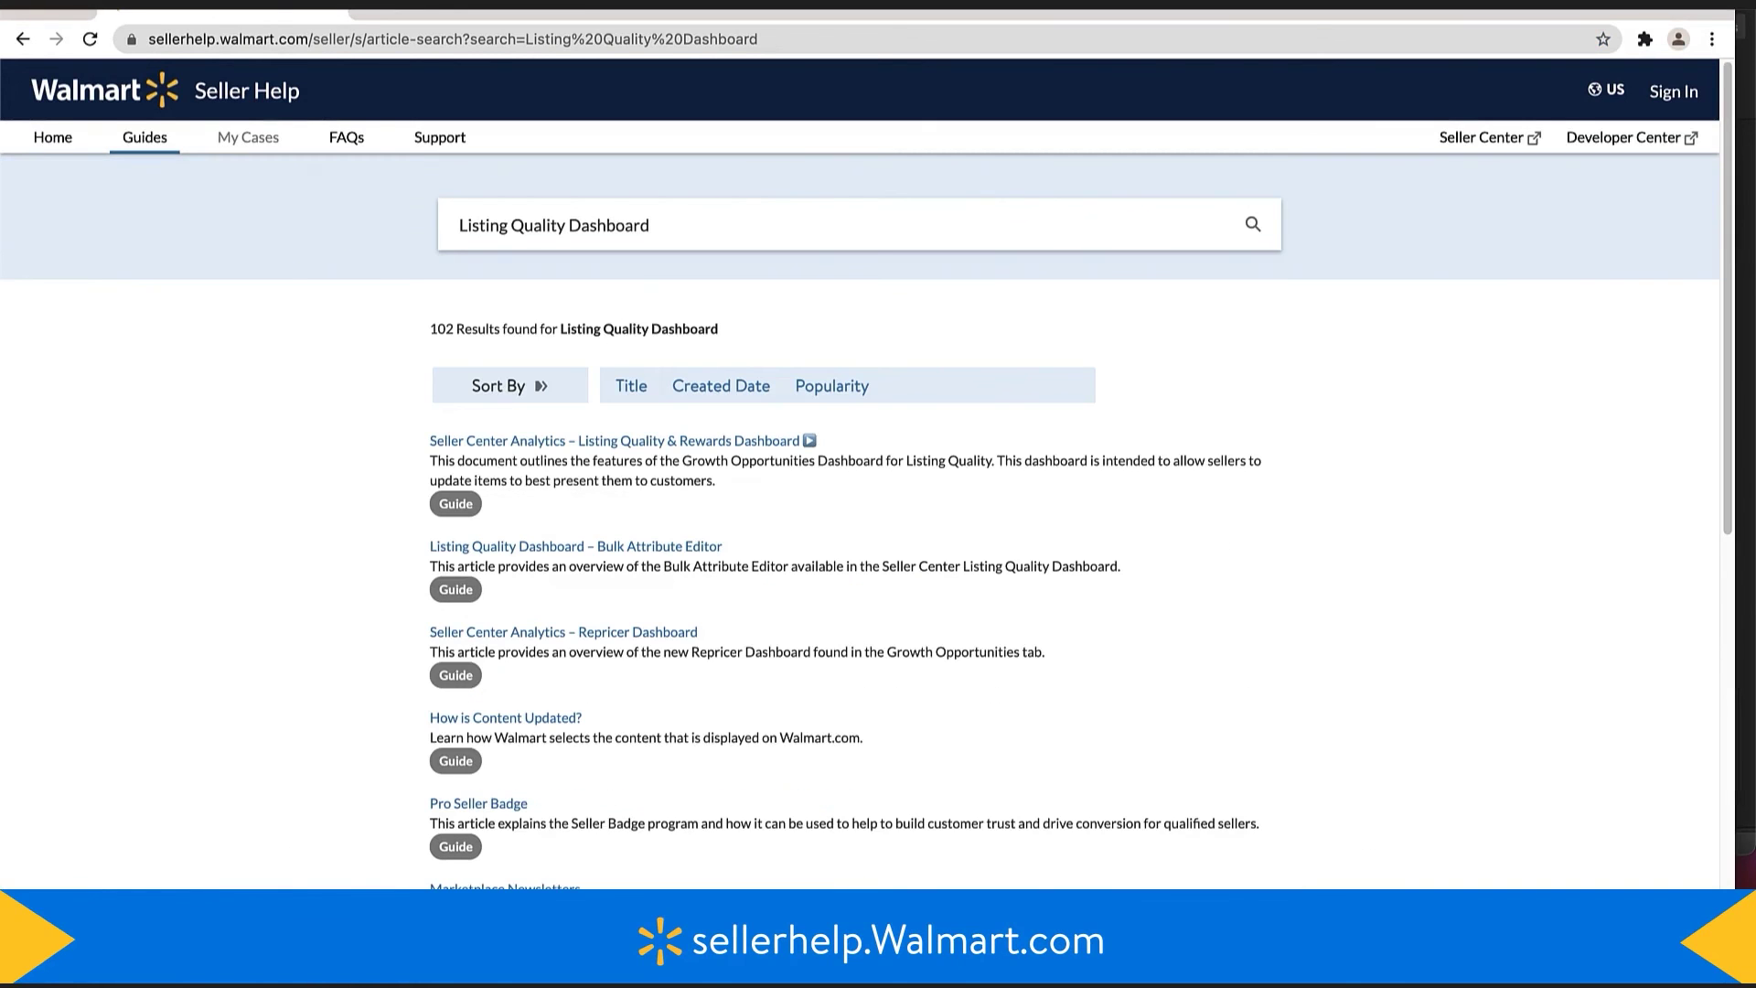
click(571, 443)
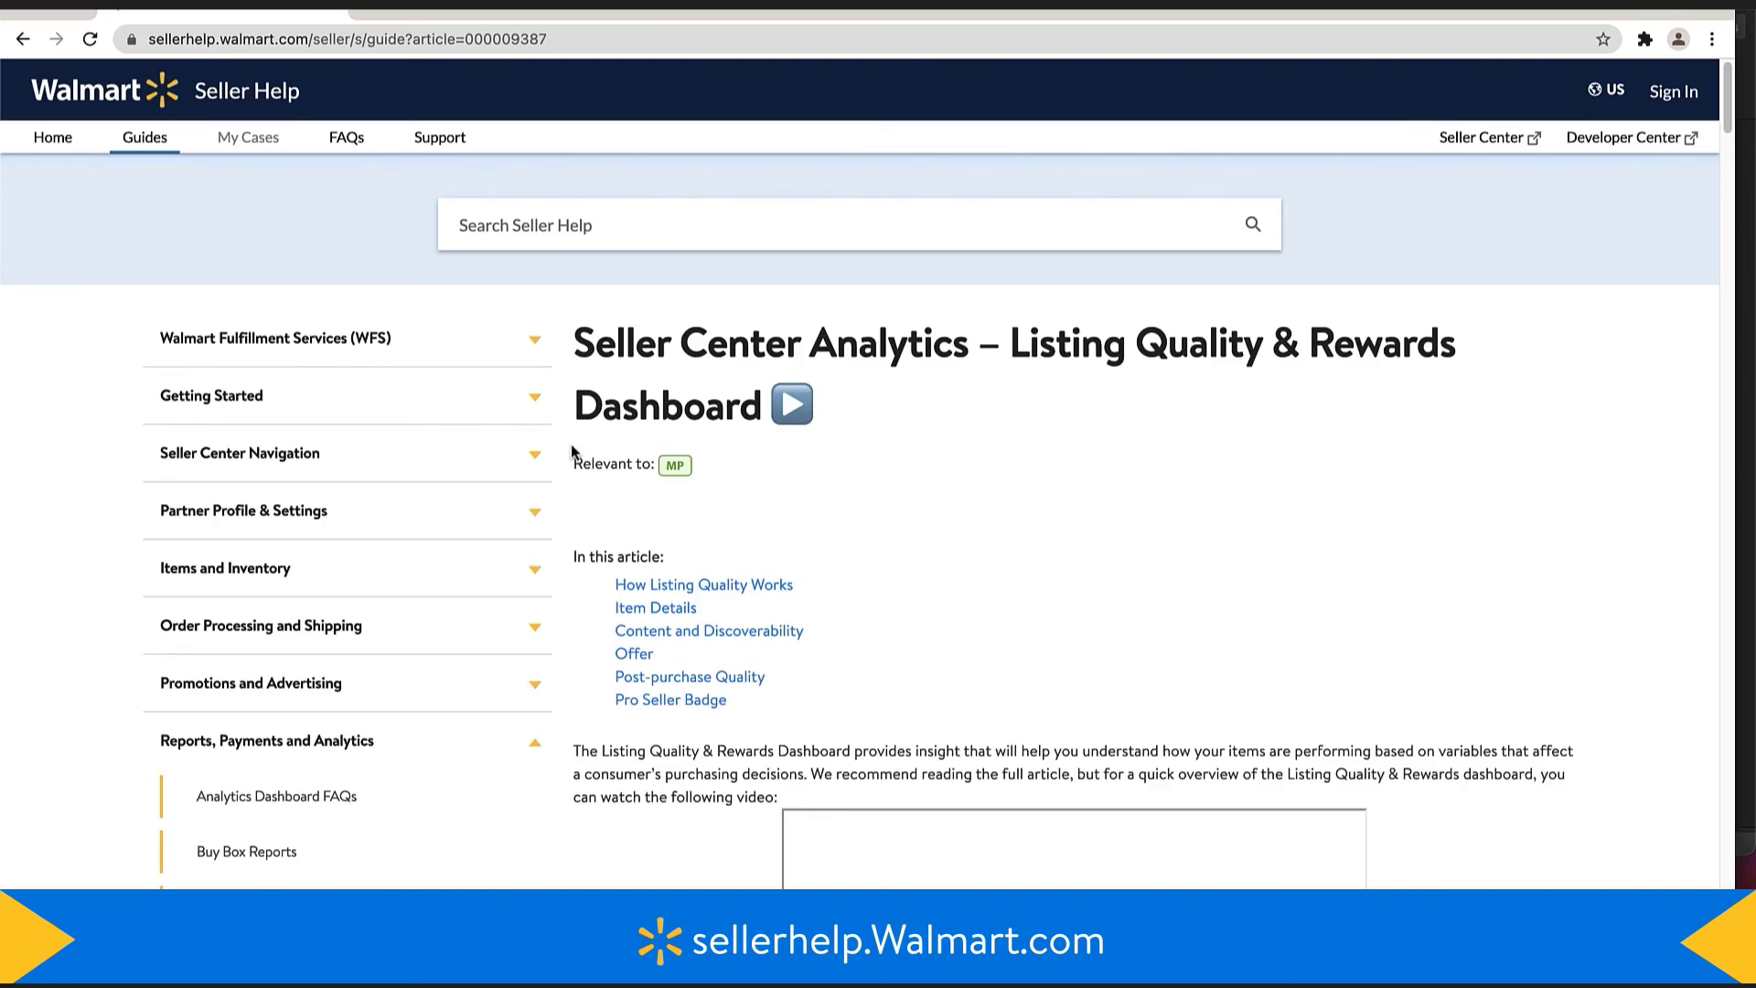